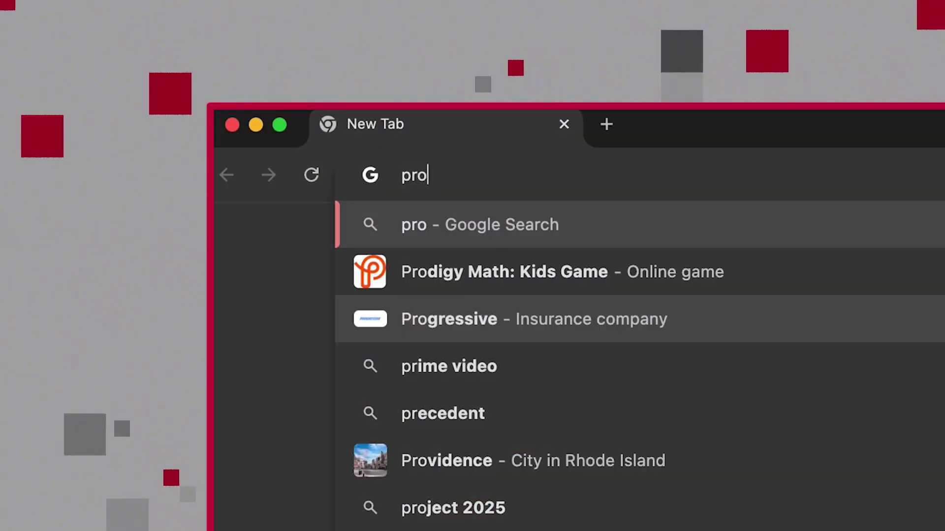
- Sign in to the inMusic Profile with the account e-mail and password
{"action": "type", "text": "file.inmusicbrands.com"}
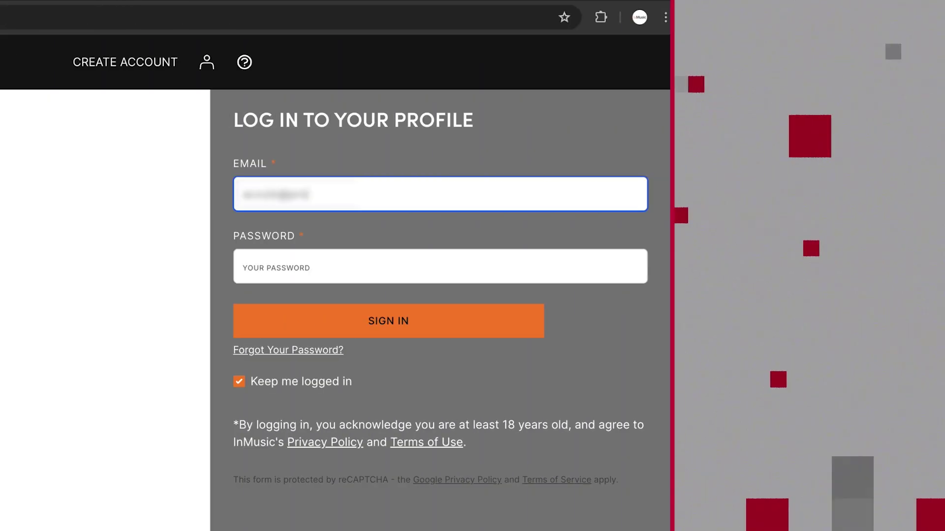
{"action": "key", "text": "Tab"}
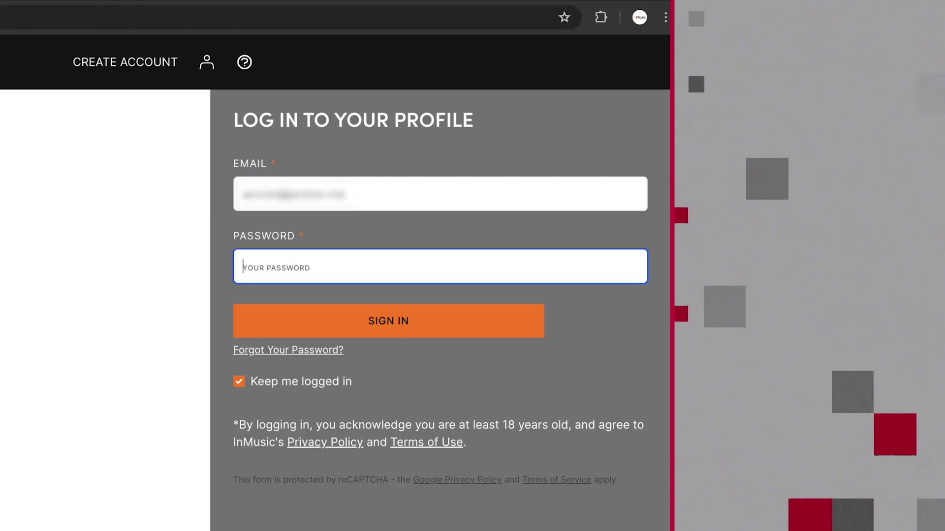
{"action": "key", "text": "super+v"}
{"action": "left_click", "coordinate": [420, 329]}
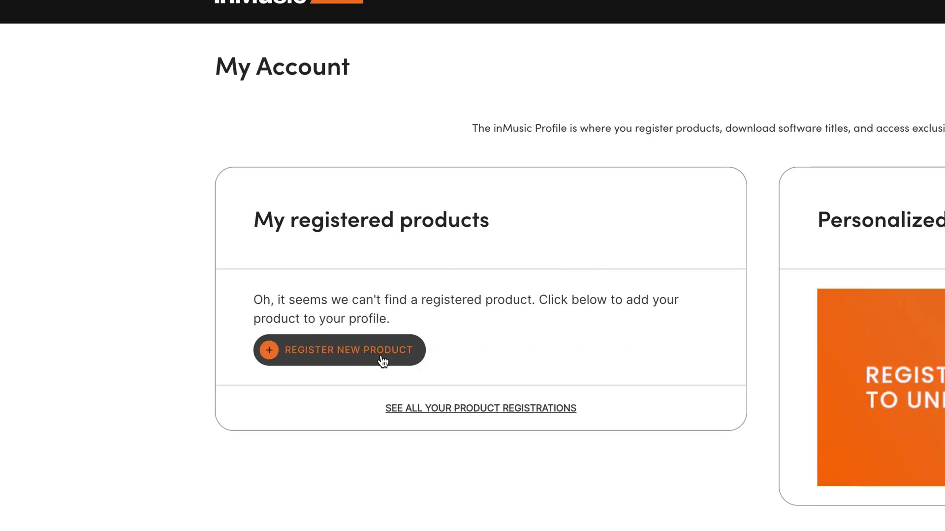
- Start a new product registration and submit the keyboard's serial number for checking
{"action": "left_click", "coordinate": [382, 360]}
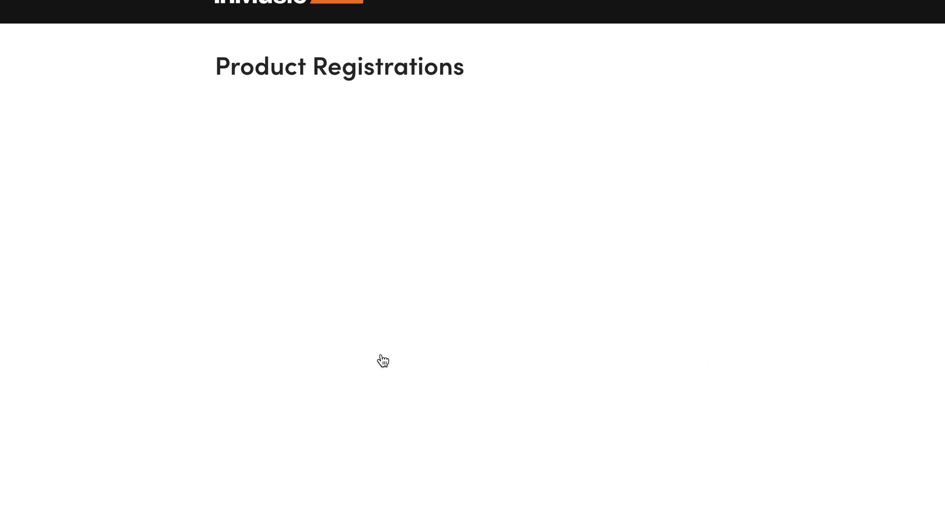
{"action": "left_click", "coordinate": [285, 260]}
{"action": "type", "text": "NJ0403100200001"}
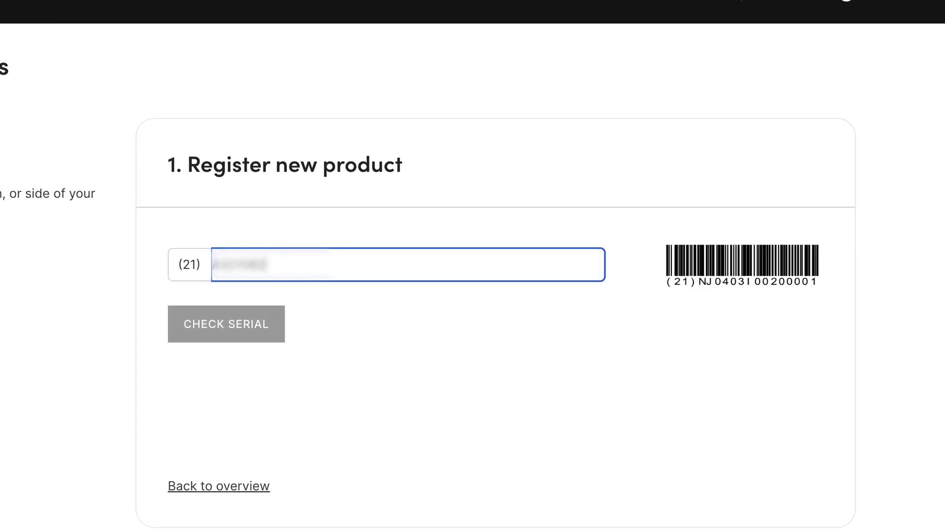
{"action": "key", "text": "Return"}
{"action": "key", "text": "Return"}
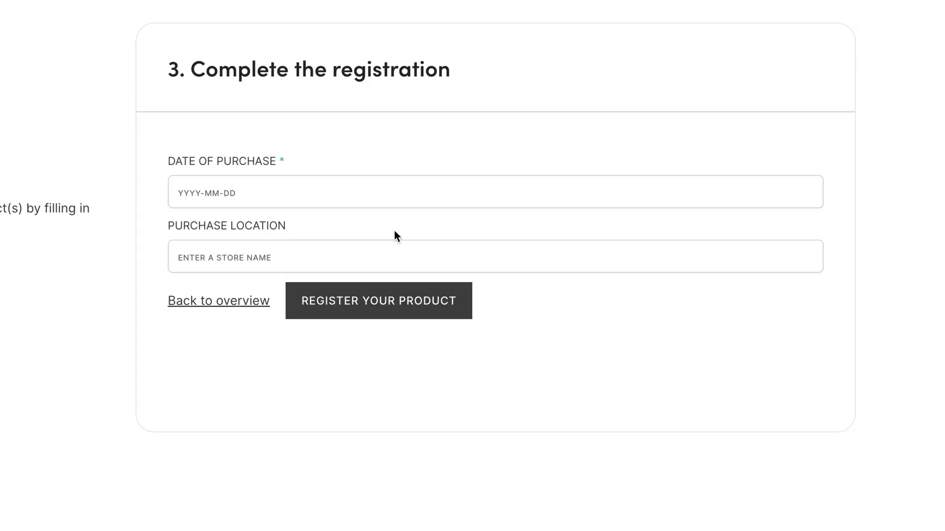
- Register the MPK Mini Play Mk3 with purchase date 07/01/2024 and location inMusic Brands
{"action": "left_click", "coordinate": [374, 192]}
{"action": "left_click", "coordinate": [253, 274]}
{"action": "left_click", "coordinate": [285, 257]}
{"action": "type", "text": "inMusic Brands"}
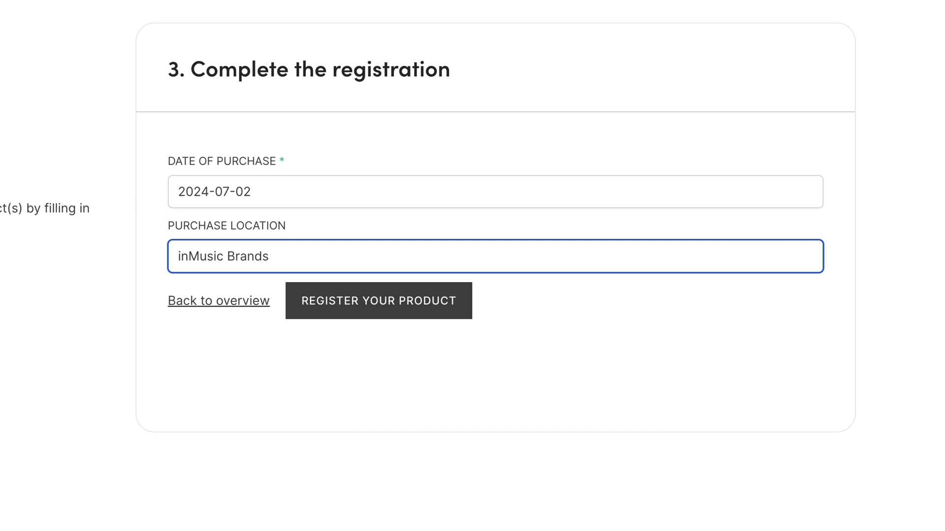
{"action": "left_click", "coordinate": [364, 306]}
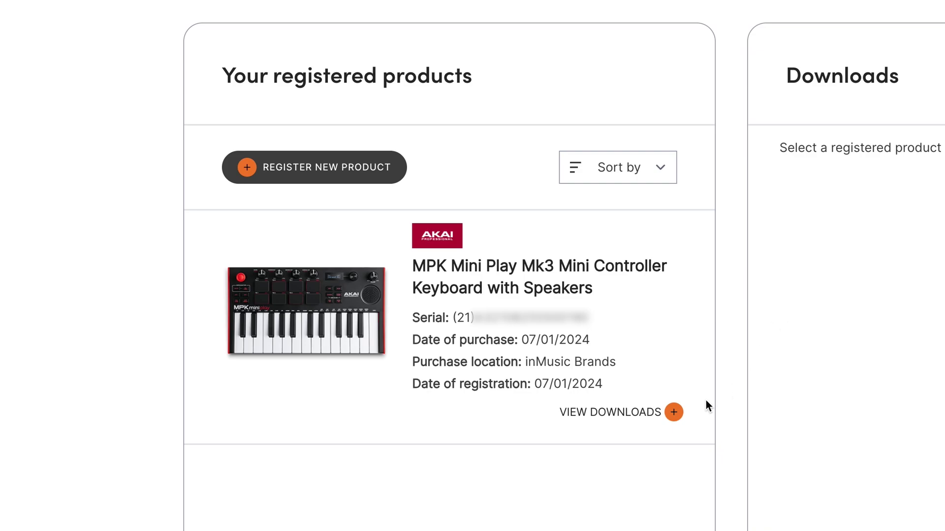
- Show the keyboard's downloads and expand the 'IMPORTANT - DOWNLOAD FIRST' inMusic Software Center entry
{"action": "left_click", "coordinate": [673, 413]}
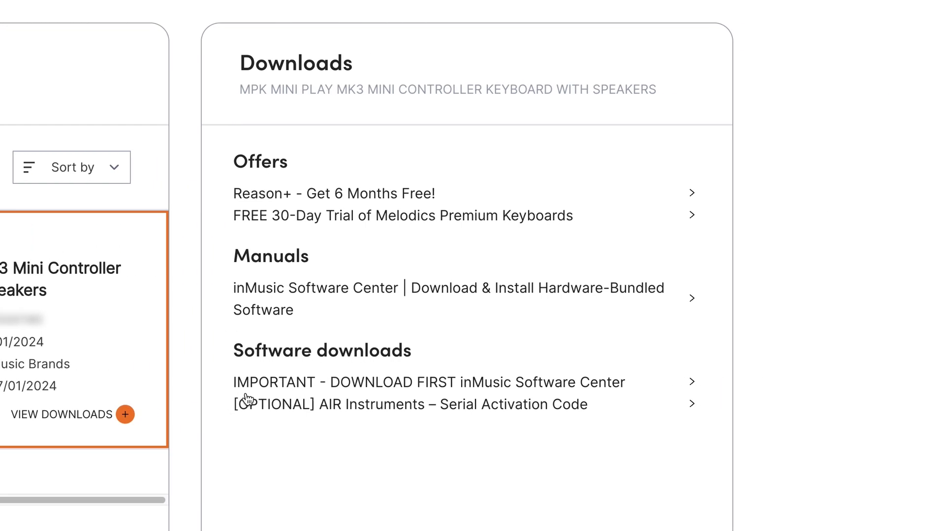
{"action": "left_click", "coordinate": [288, 384]}
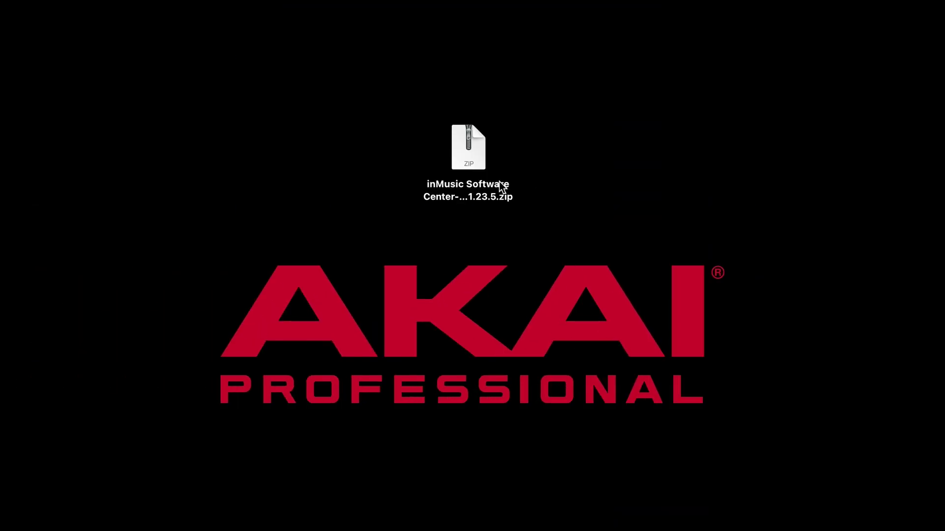
- Extract the inMusic Software Center zip and launch the extracted app
{"action": "double_click", "coordinate": [499, 181]}
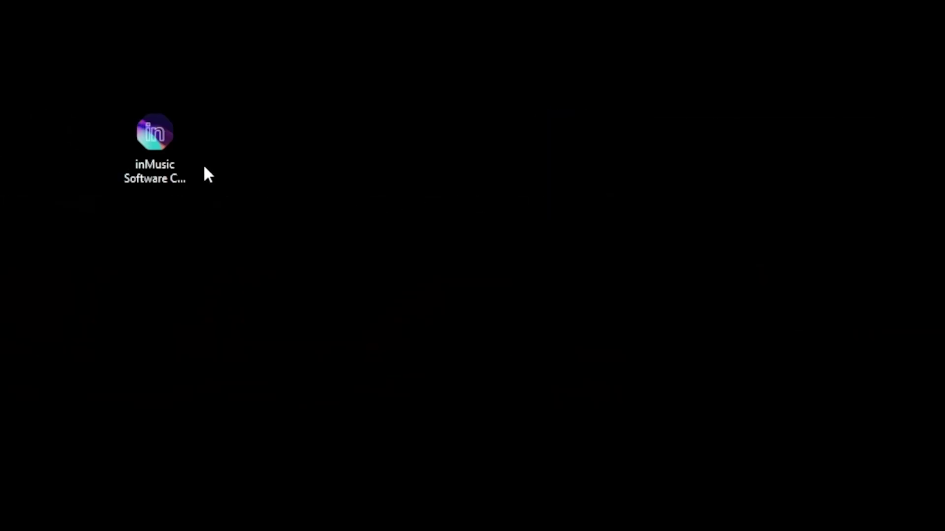
{"action": "double_click", "coordinate": [154, 134]}
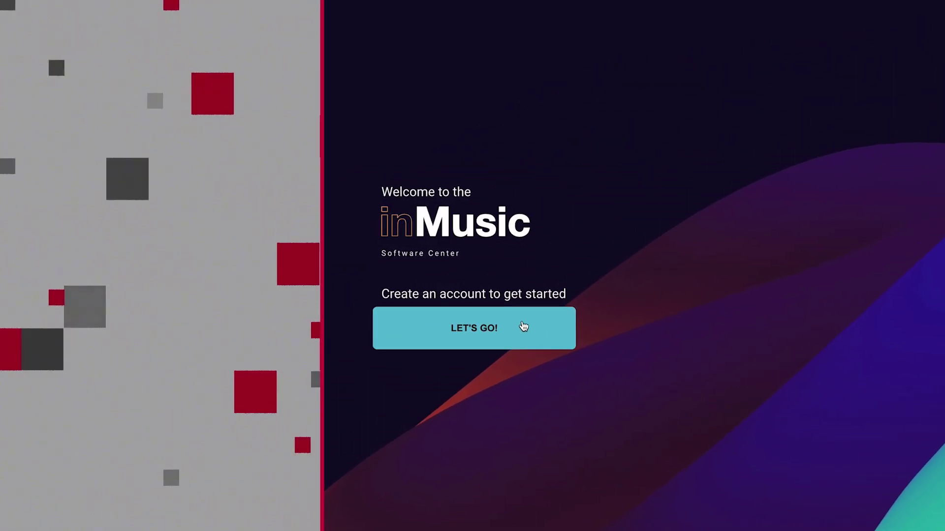
- Connect inMusic Software Center to the inMusic Profile and accept its permissions request
{"action": "left_click", "coordinate": [503, 327]}
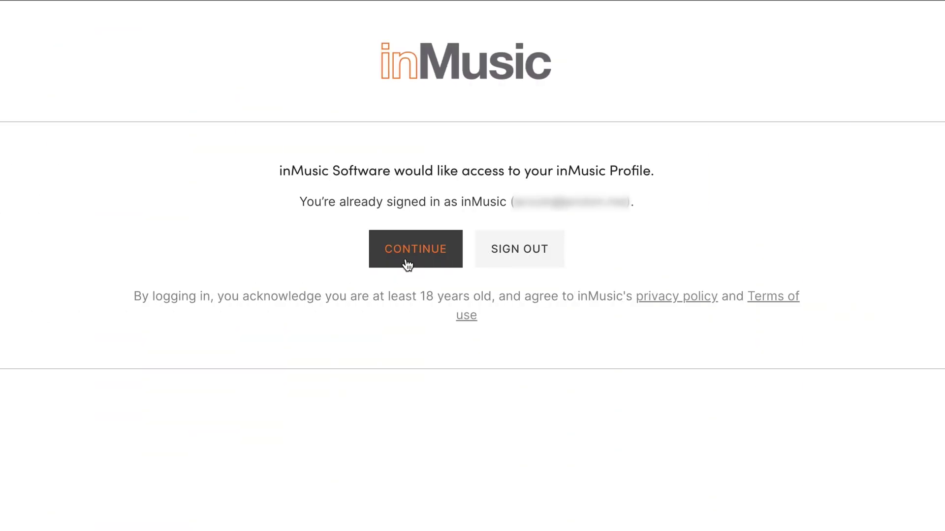
{"action": "left_click", "coordinate": [407, 265]}
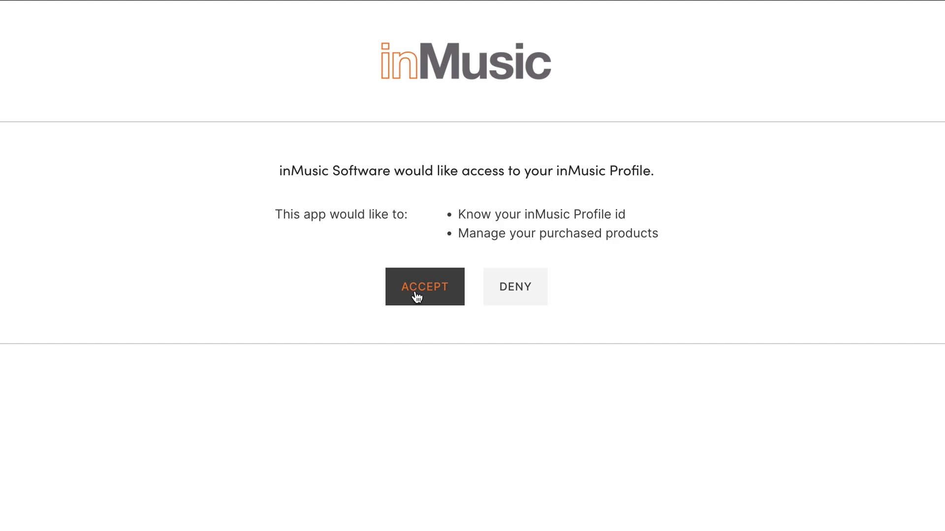
{"action": "left_click", "coordinate": [417, 297]}
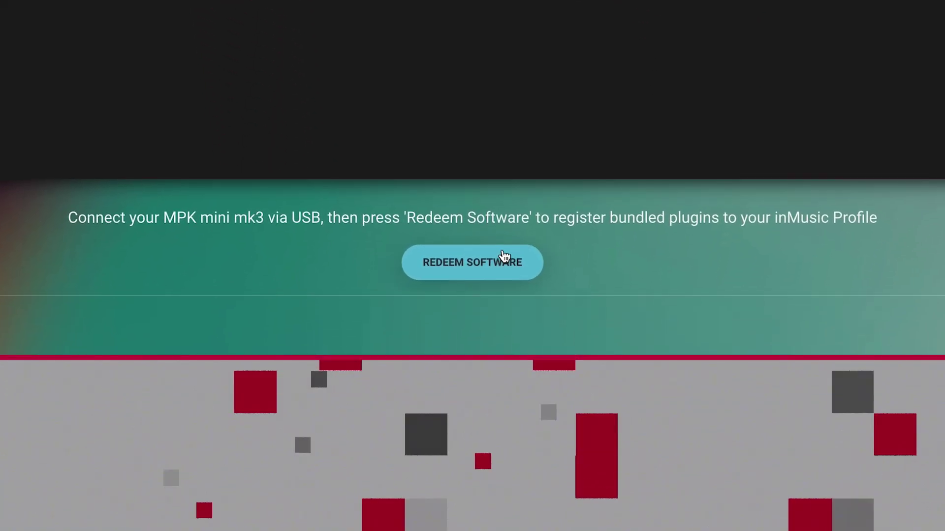
- Redeem the bundled software, passing Instruments and Apps, and pick Soulful Drums and LoFi Producer Collection
{"action": "left_click", "coordinate": [497, 511]}
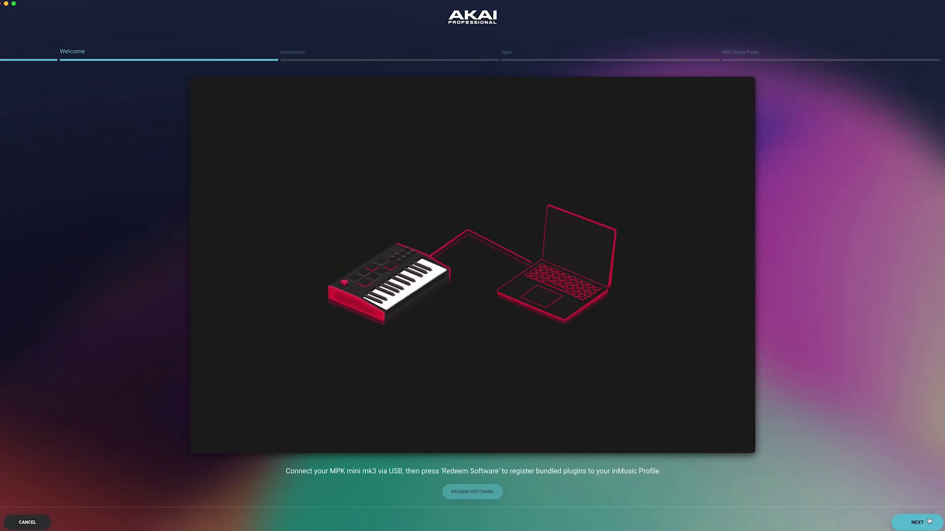
{"action": "left_click", "coordinate": [930, 521]}
{"action": "left_click", "coordinate": [923, 518]}
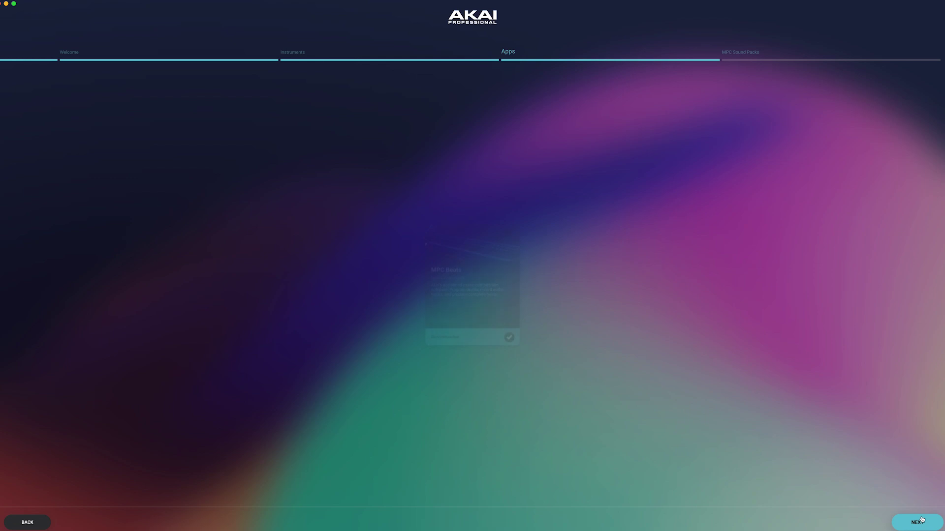
{"action": "left_click", "coordinate": [923, 519]}
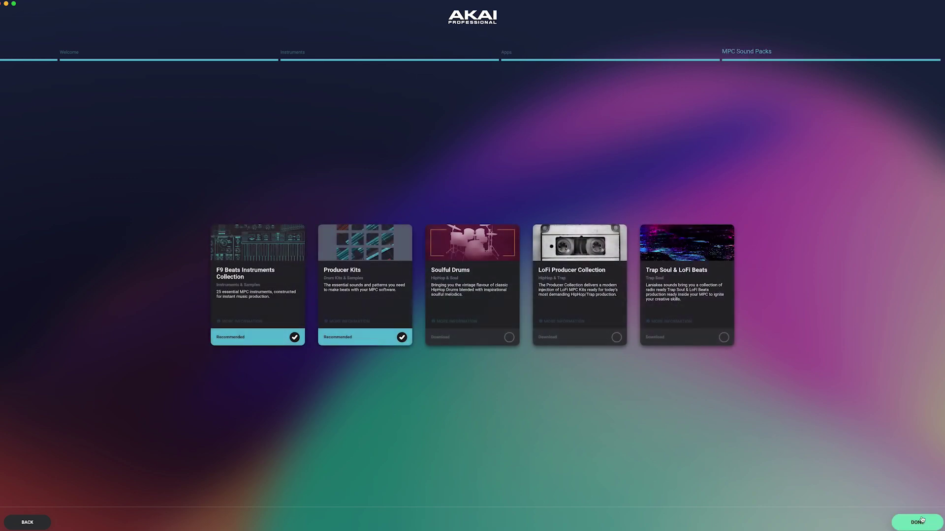
{"action": "left_click", "coordinate": [508, 338]}
{"action": "left_click", "coordinate": [616, 338]}
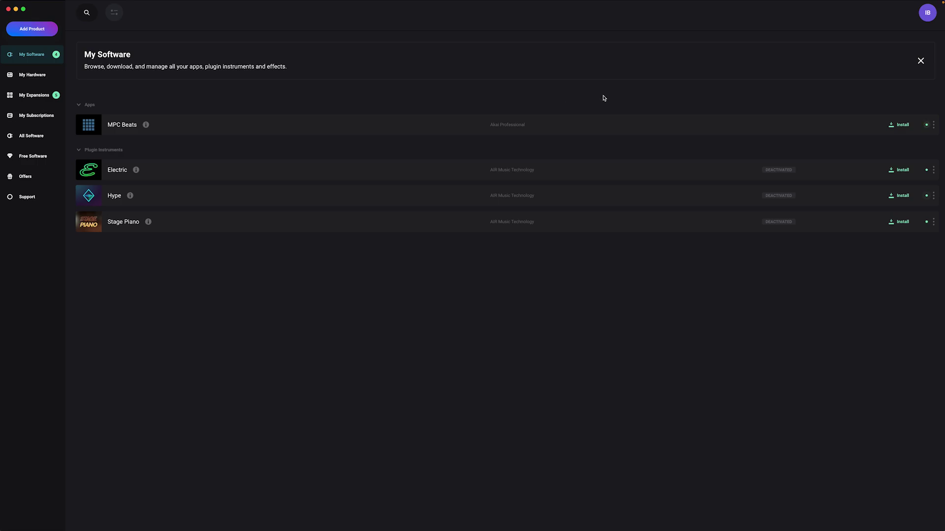
- Install MPC Beats with its plugins, then install F9 Beats Instruments Collection from My Expansions
{"action": "left_click", "coordinate": [896, 127]}
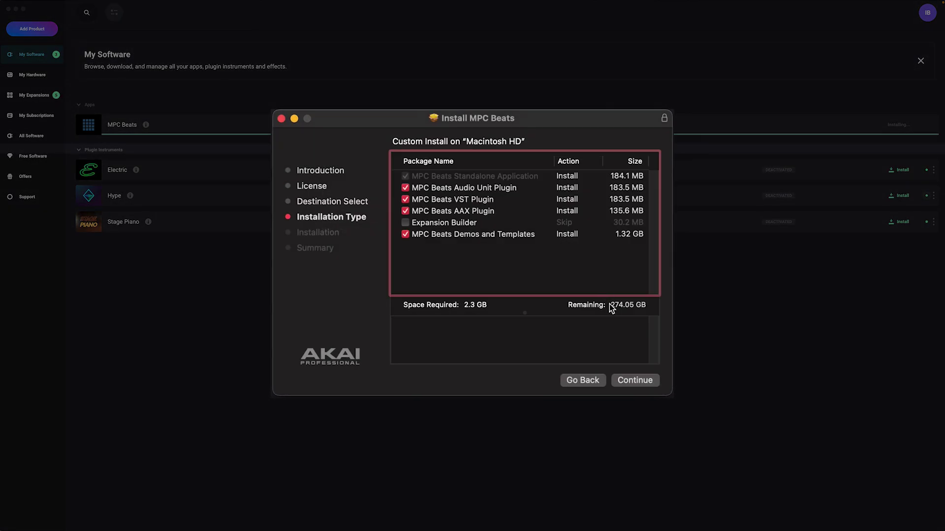
{"action": "left_click", "coordinate": [635, 380]}
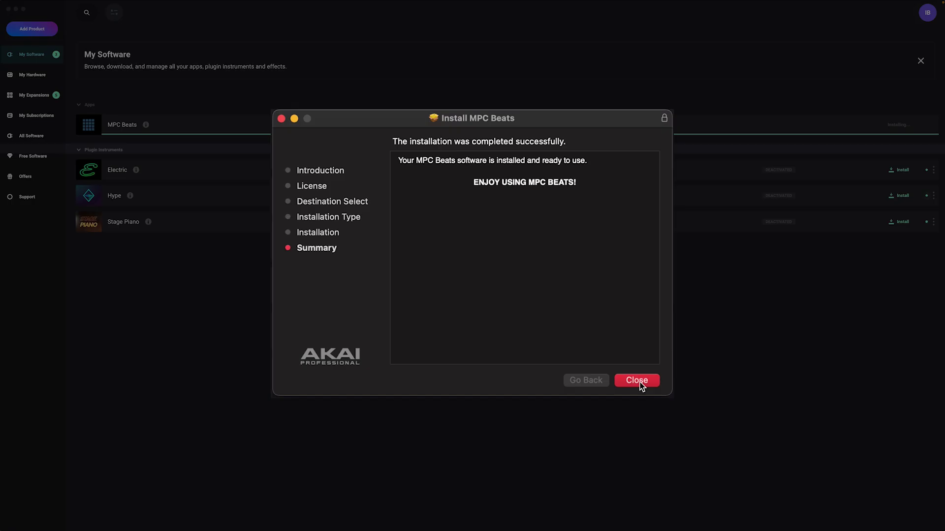
{"action": "left_click", "coordinate": [637, 380]}
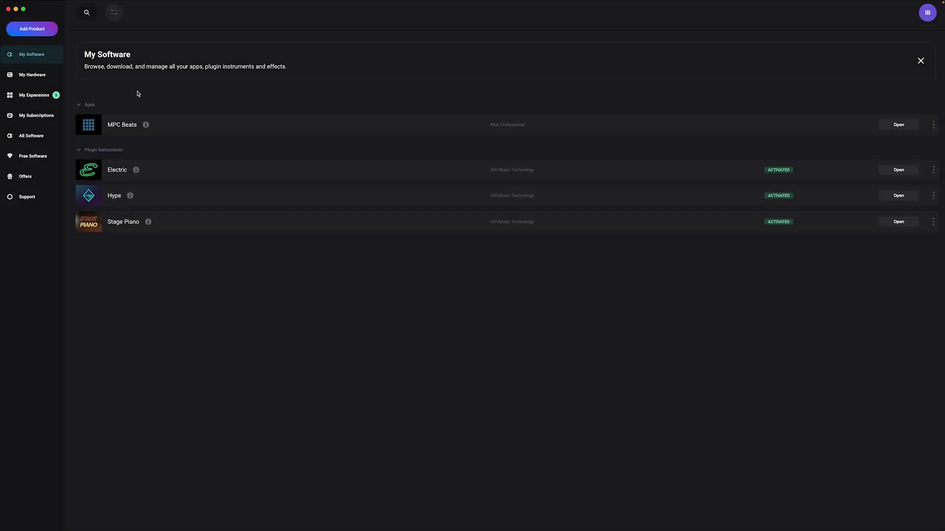
{"action": "left_click", "coordinate": [29, 97]}
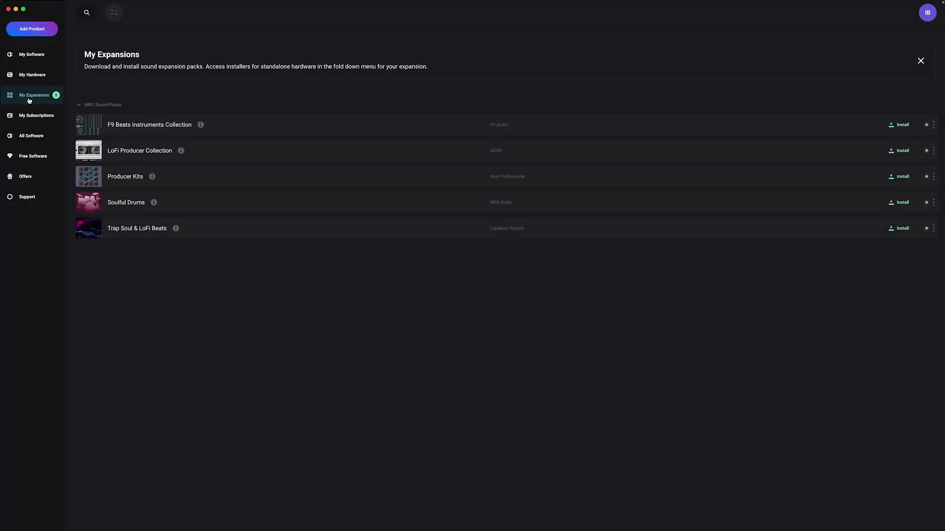
{"action": "left_click", "coordinate": [899, 125]}
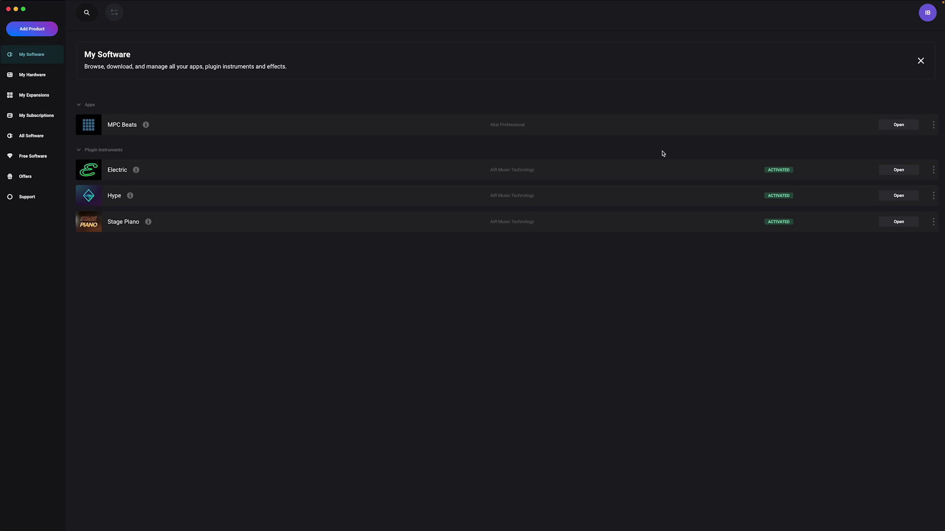
- Launch standalone Electric and confirm its audio output is BlackHole 2ch in Settings
{"action": "left_click", "coordinate": [884, 174]}
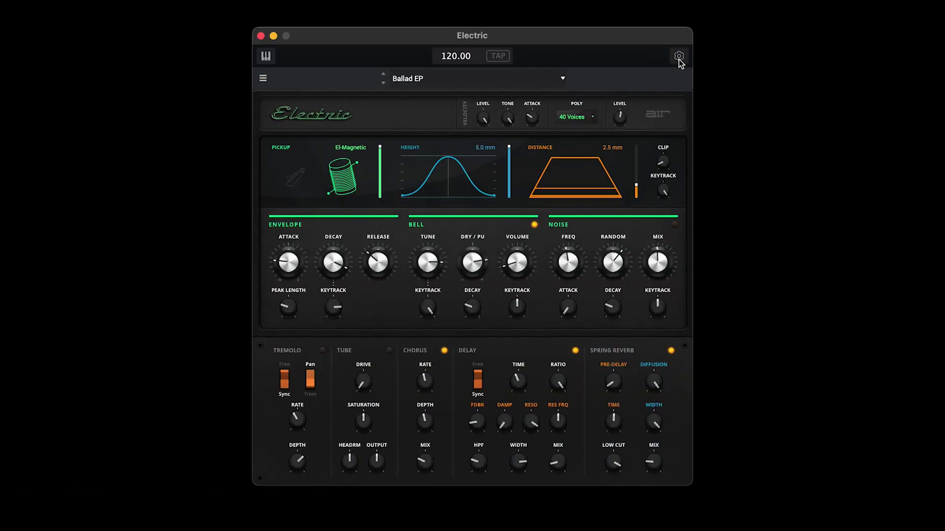
{"action": "left_click", "coordinate": [679, 57]}
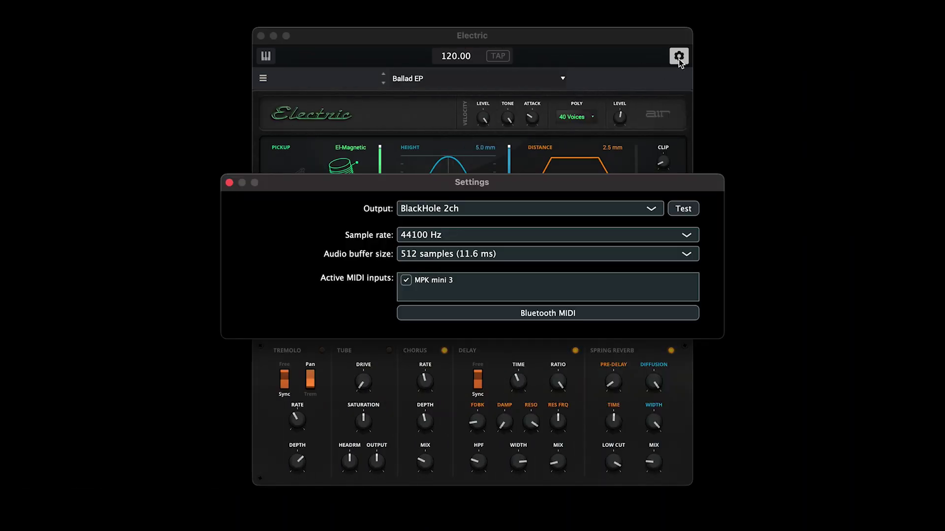
{"action": "left_click", "coordinate": [500, 219]}
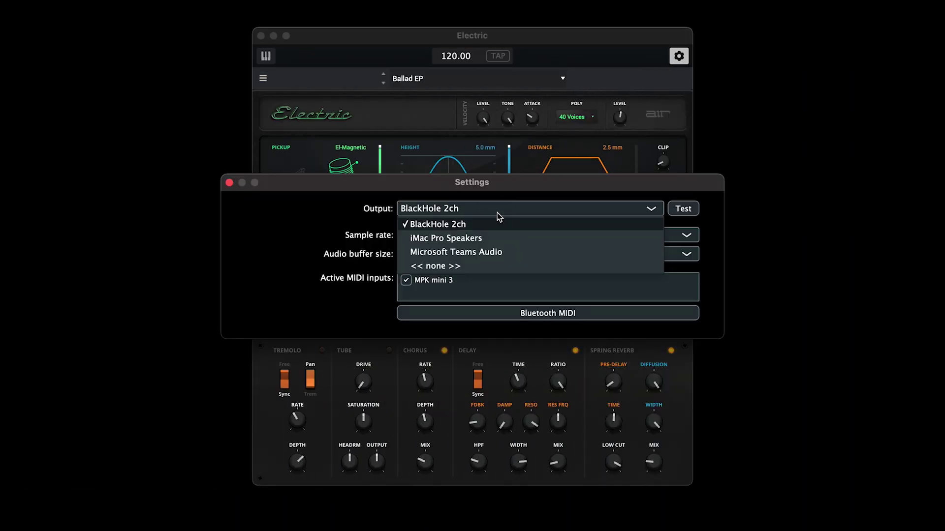
{"action": "left_click", "coordinate": [475, 228]}
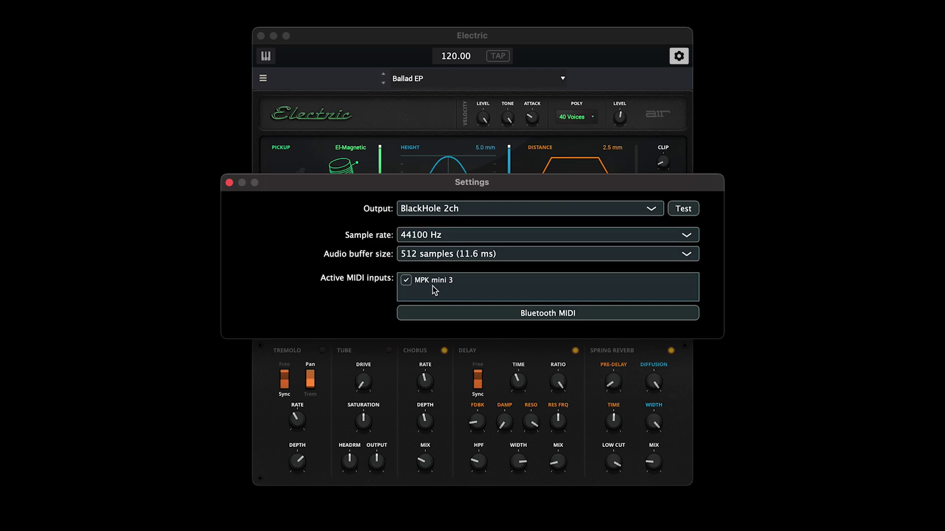
{"action": "left_click", "coordinate": [229, 183]}
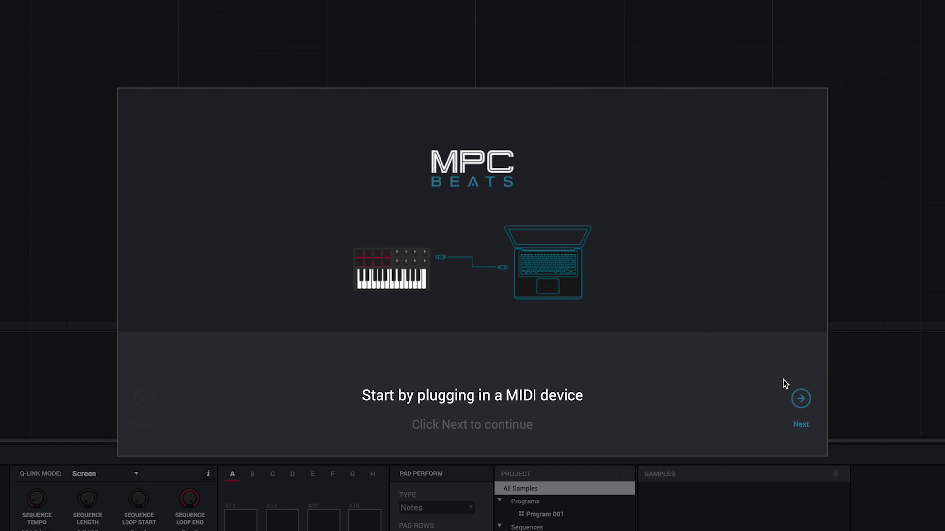
- Complete the Startup Wizard with the Simple workspace and start making beats
{"action": "left_click", "coordinate": [801, 399]}
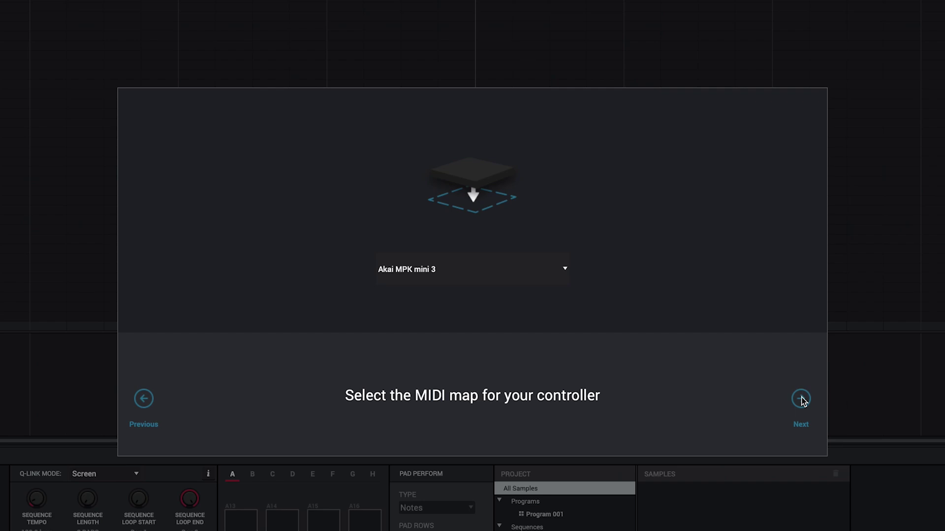
{"action": "left_click", "coordinate": [800, 399]}
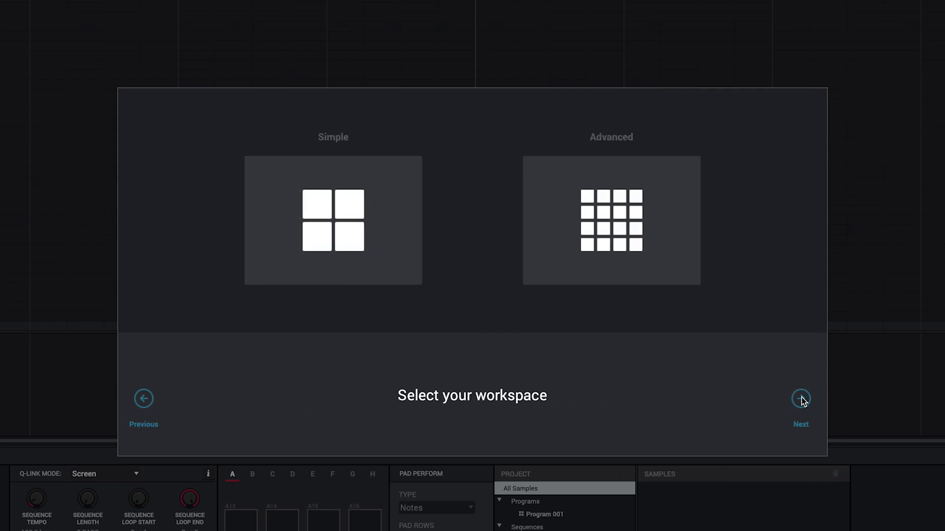
{"action": "left_click", "coordinate": [354, 228]}
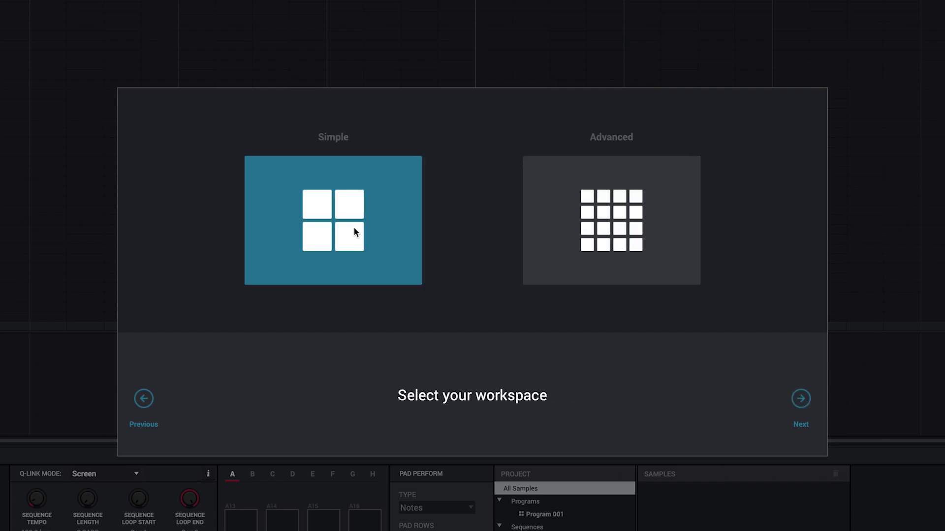
{"action": "left_click", "coordinate": [801, 402]}
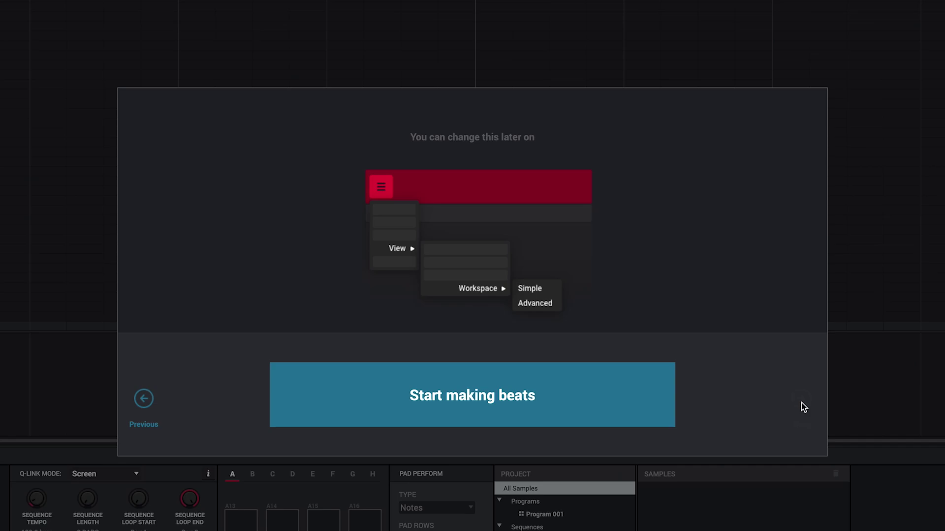
{"action": "left_click", "coordinate": [576, 383]}
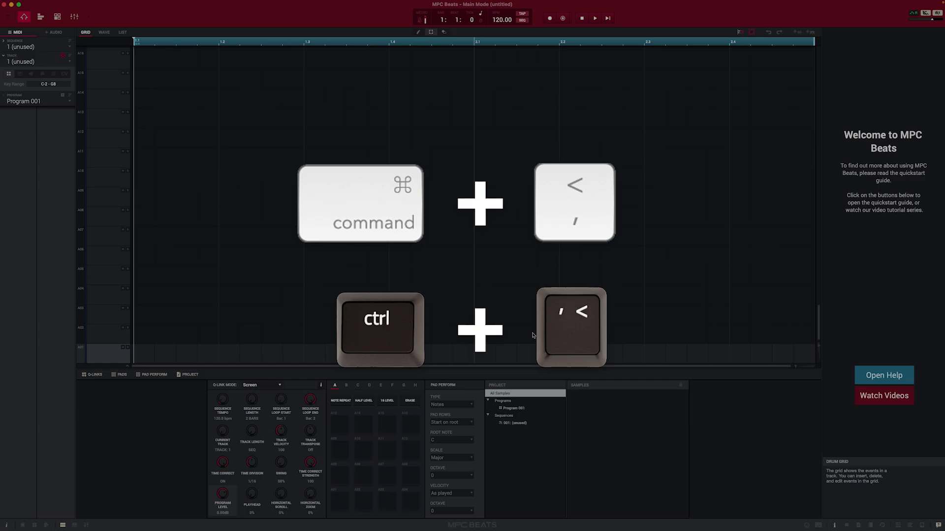
- Set audio output and input to BlackHole 2ch in Preferences and play a test signal
{"action": "key", "text": "super+comma"}
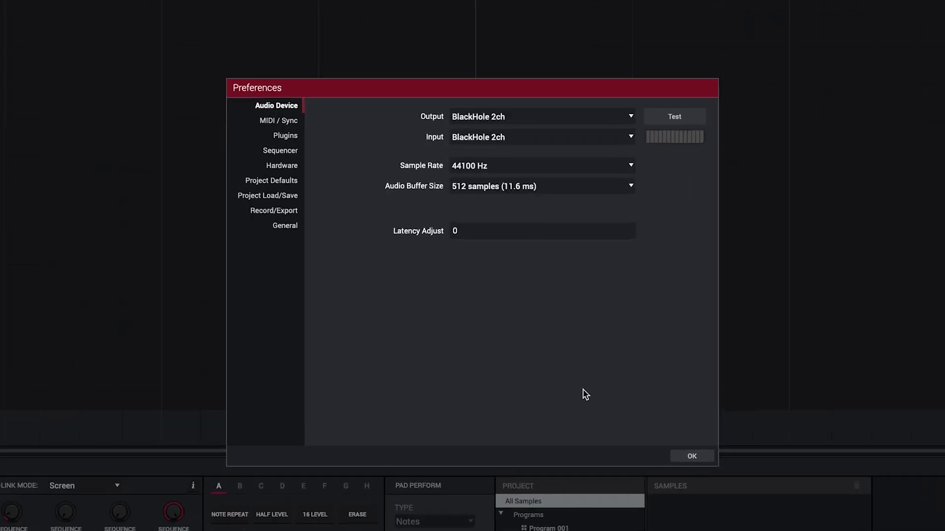
{"action": "left_click", "coordinate": [552, 185]}
{"action": "left_click", "coordinate": [596, 129]}
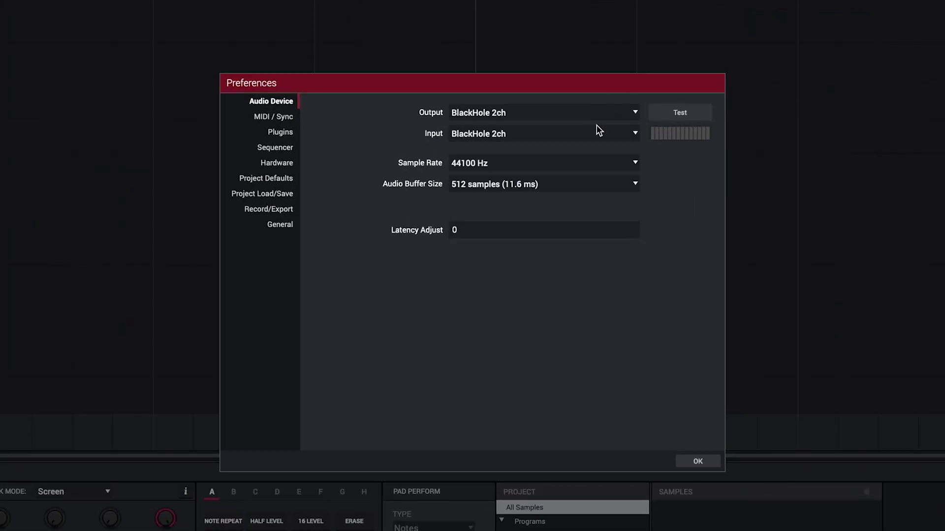
{"action": "left_click", "coordinate": [609, 133]}
{"action": "left_click", "coordinate": [610, 152]}
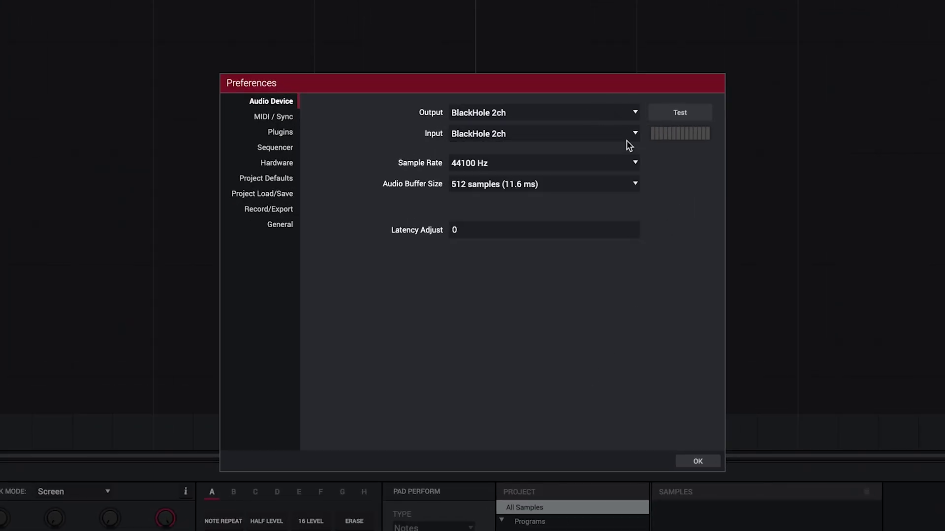
{"action": "left_click", "coordinate": [692, 113]}
- Keep 44100 Hz sample rate and 512-sample buffer, then review MIDI / Sync and Plugins pages
{"action": "left_click", "coordinate": [626, 162]}
{"action": "left_click", "coordinate": [591, 186]}
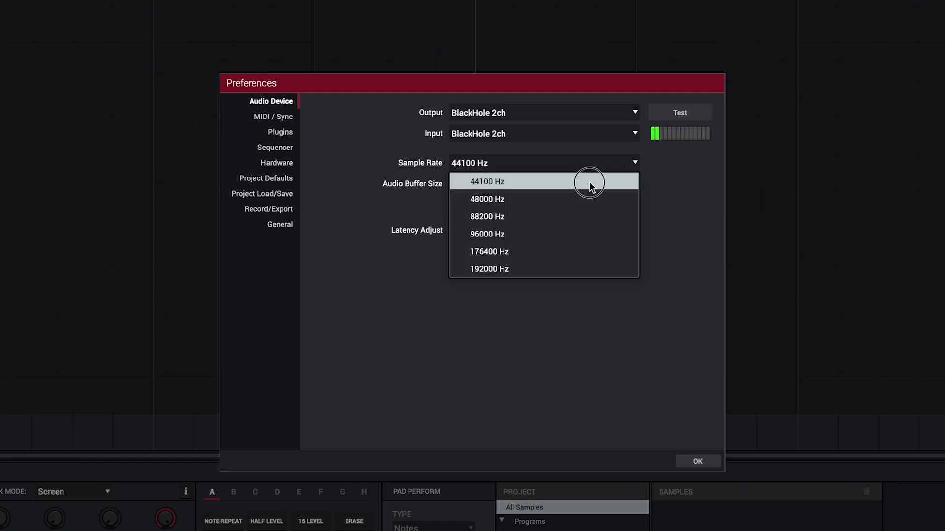
{"action": "left_click", "coordinate": [618, 185]}
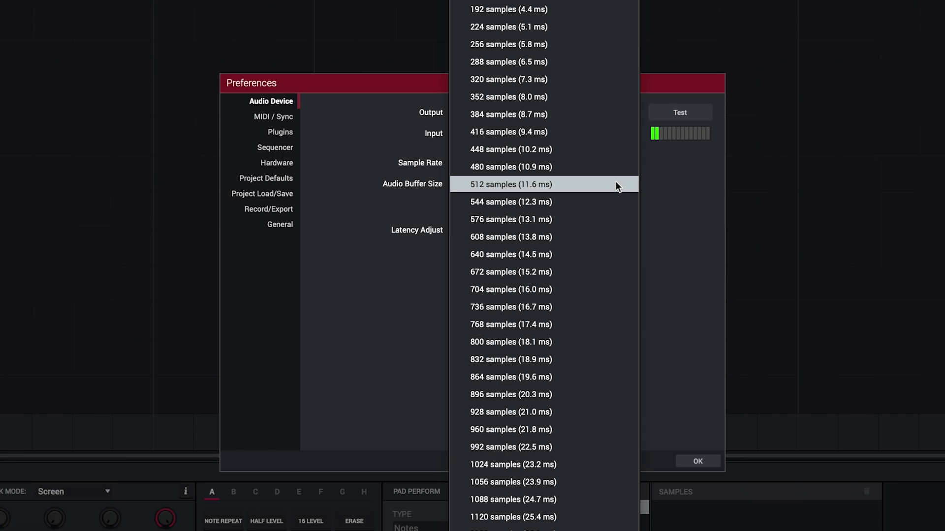
{"action": "left_click", "coordinate": [616, 187]}
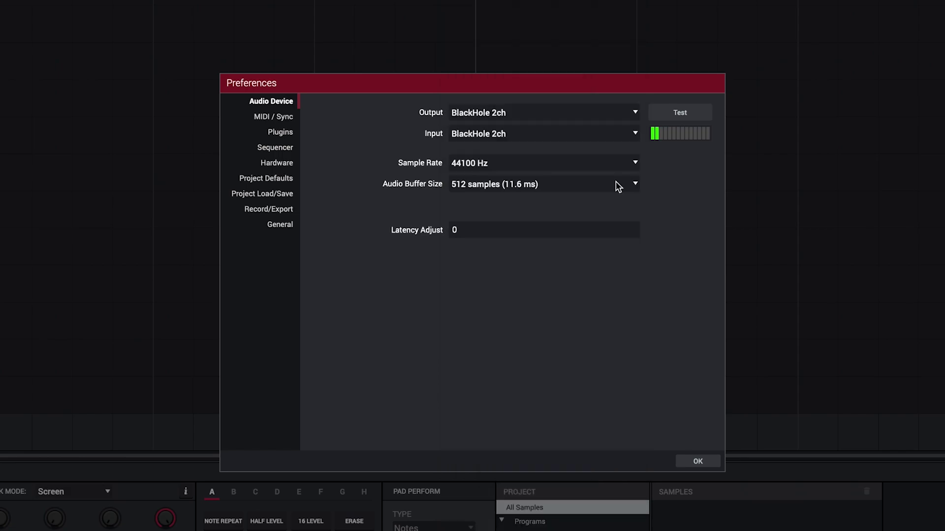
{"action": "left_click", "coordinate": [284, 118]}
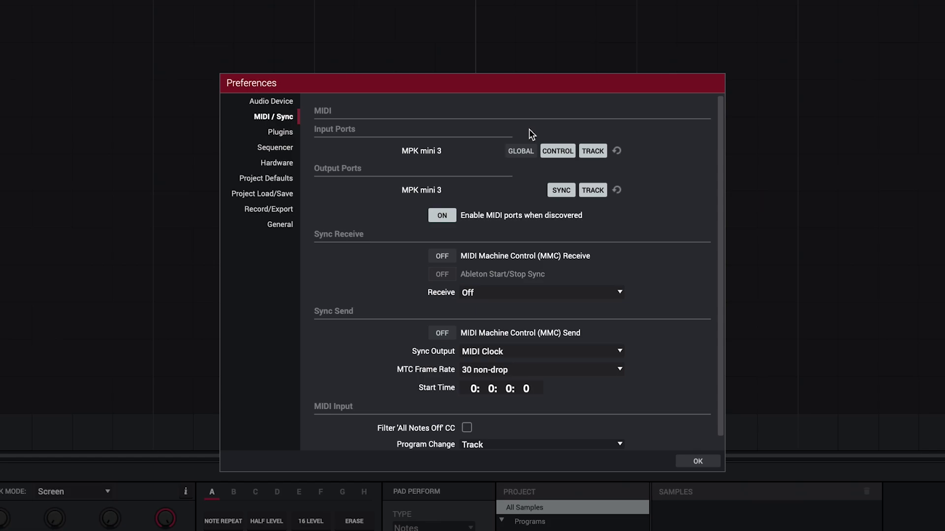
{"action": "left_click", "coordinate": [288, 137]}
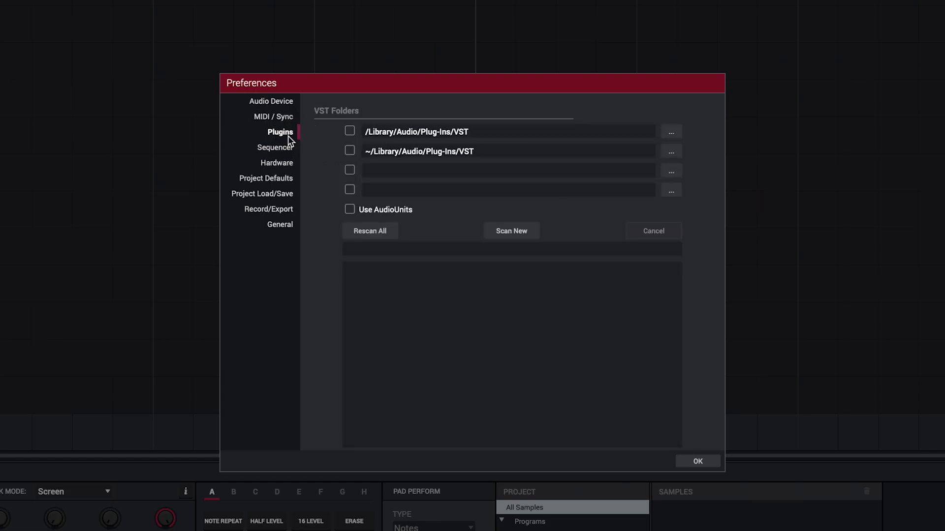
- Enable /Library/Audio/Plug-Ins/VST scanning, select the F9 Bells 1 Pluck preset, then track 5
{"action": "left_click", "coordinate": [351, 130]}
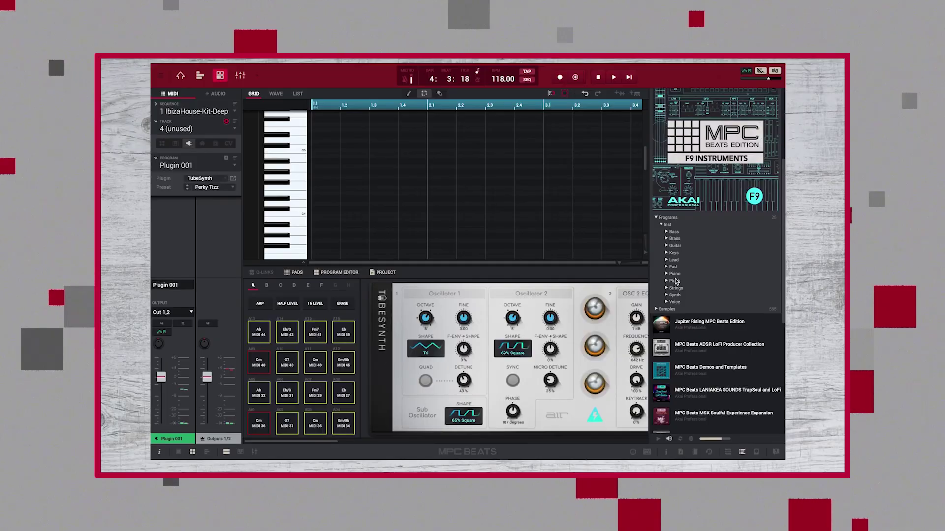
{"action": "left_click", "coordinate": [677, 281]}
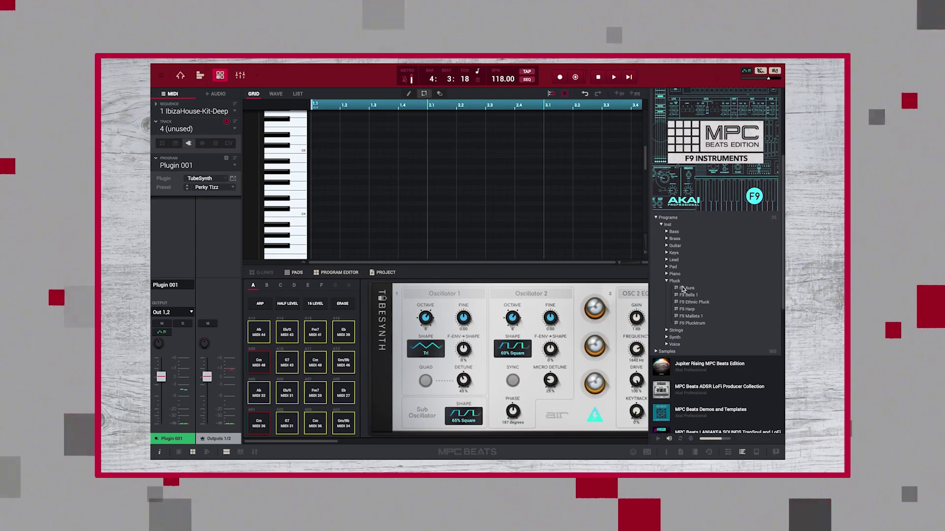
{"action": "left_click", "coordinate": [686, 296]}
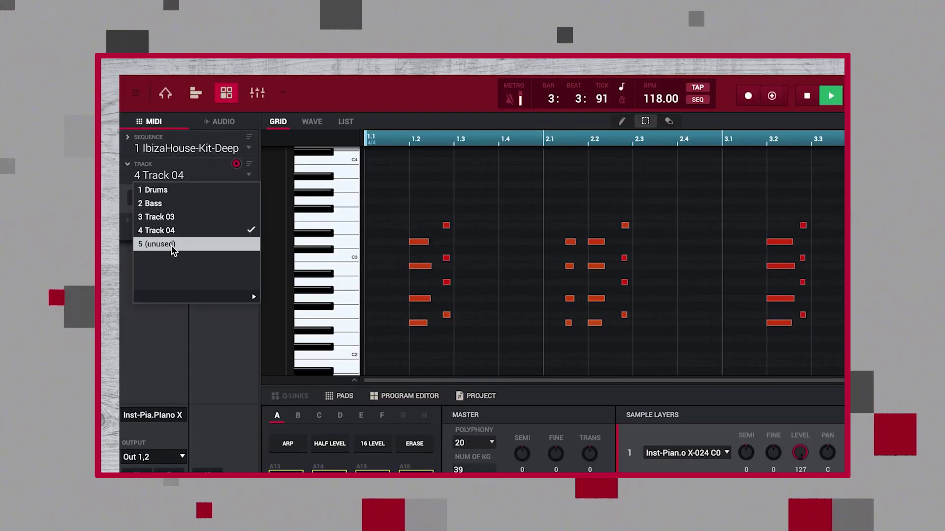
{"action": "left_click", "coordinate": [173, 245]}
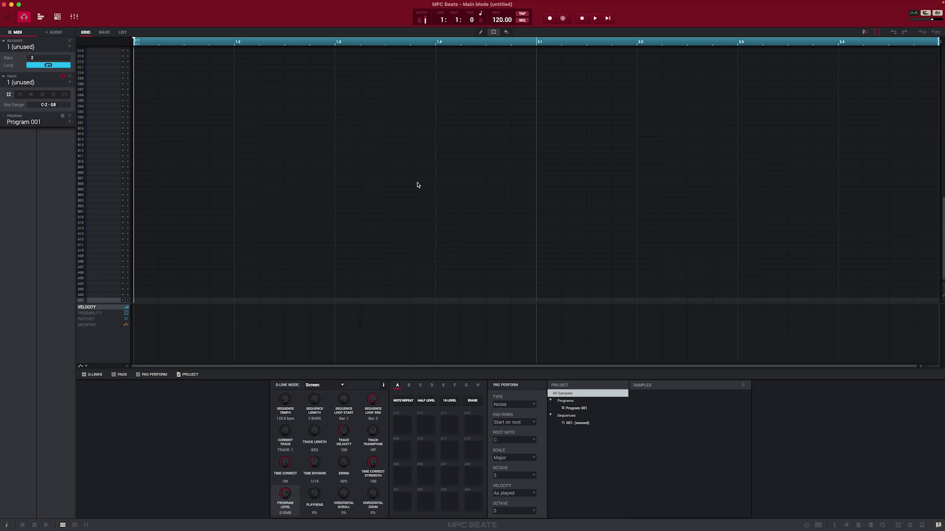
- Load the DnB-Kit-Jungle kit from the Browser, filtered to Kit type and Drum&Bass genre
{"action": "key", "text": "b"}
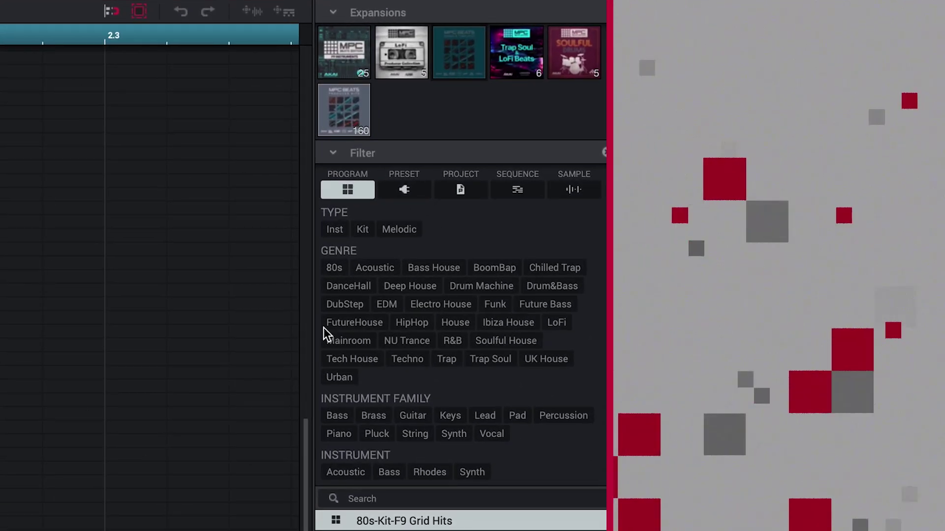
{"action": "left_click", "coordinate": [363, 231]}
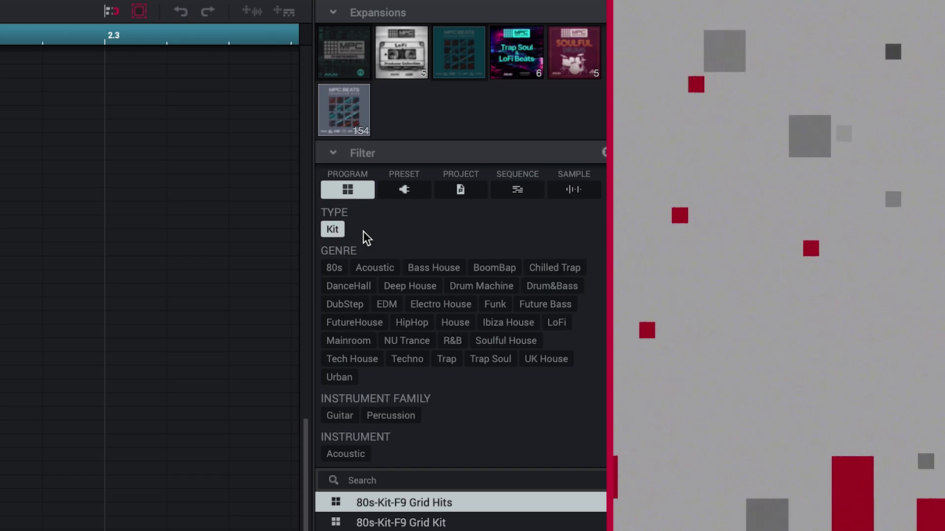
{"action": "left_click", "coordinate": [541, 287]}
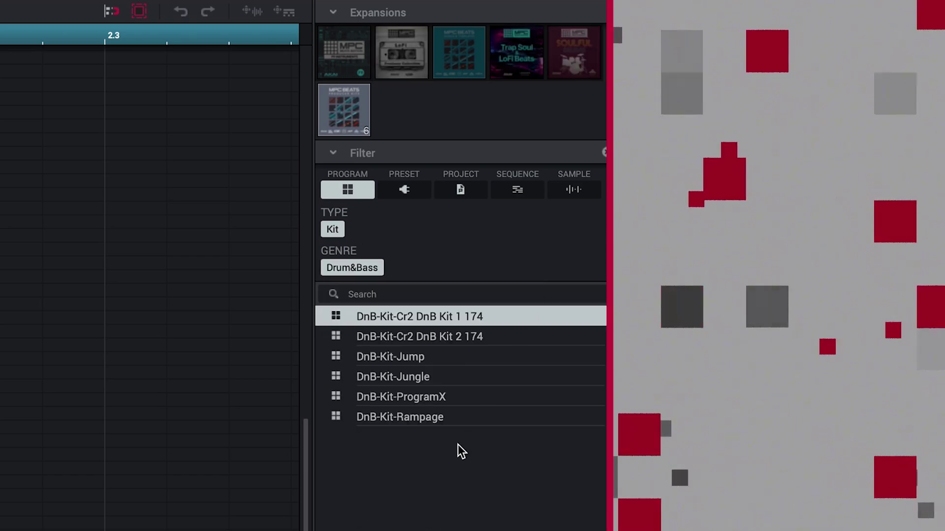
{"action": "double_click", "coordinate": [429, 378]}
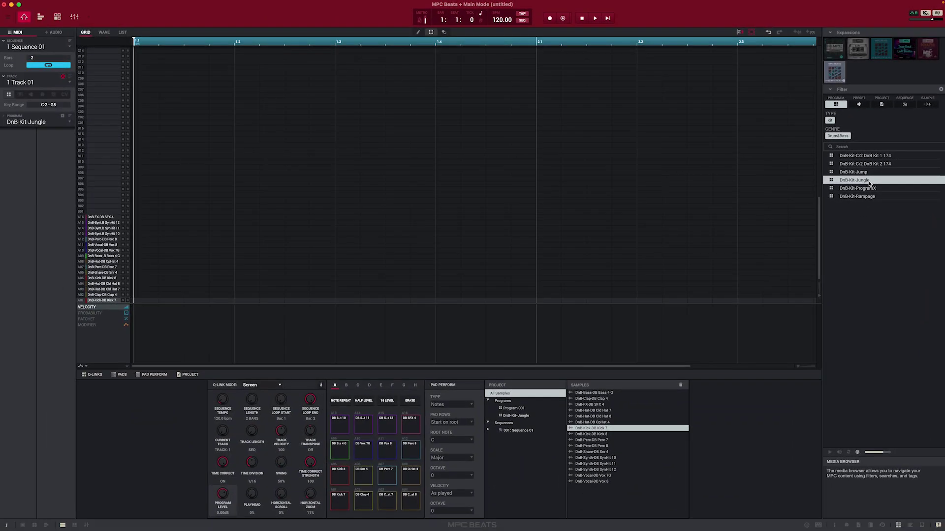
- Audition the kit's pads, including Vox 8, Kick 7, OpHat 4 and SynHit 10
{"action": "key", "text": "e"}
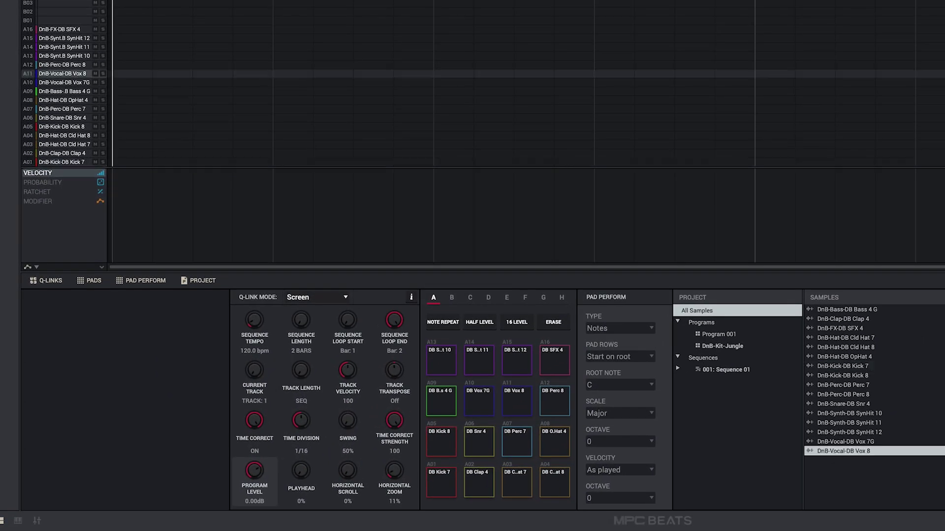
{"action": "key", "text": "z"}
{"action": "key", "text": "s"}
{"action": "key", "text": "z"}
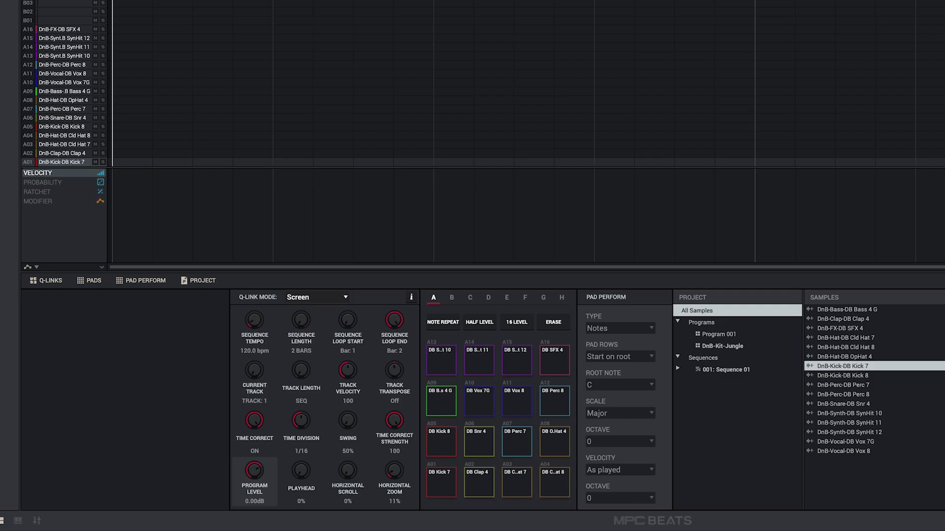
{"action": "key", "text": "s"}
{"action": "key", "text": "f"}
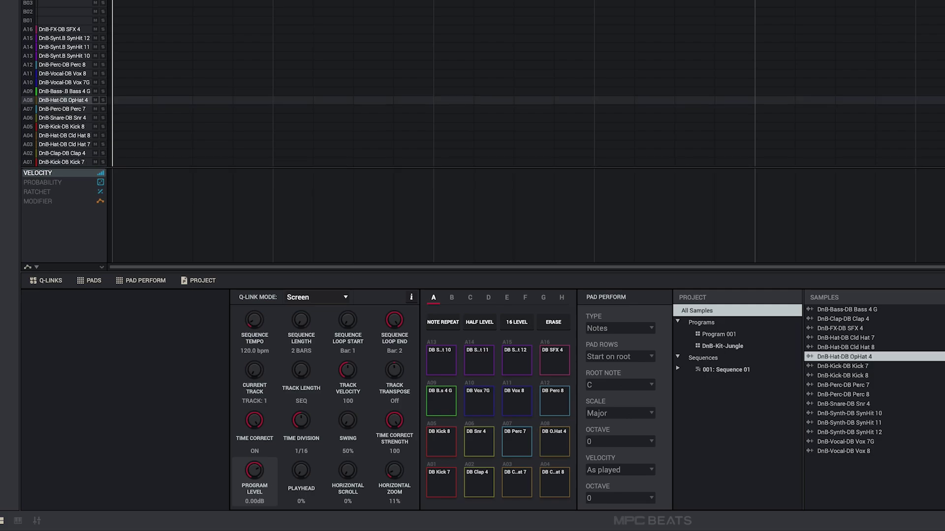
{"action": "key", "text": "1"}
{"action": "key", "text": "e"}
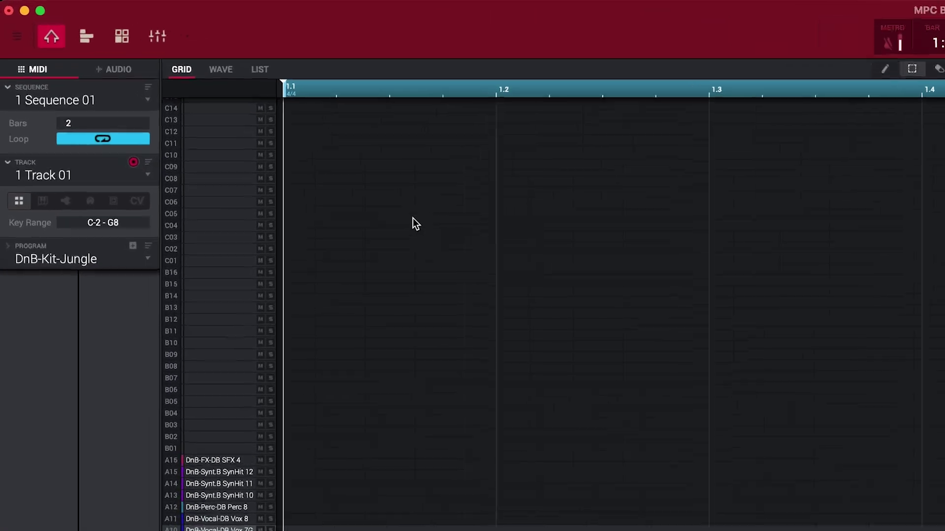
- In Track View, create unused track 2 and make it a plugin track
{"action": "left_click", "coordinate": [87, 46]}
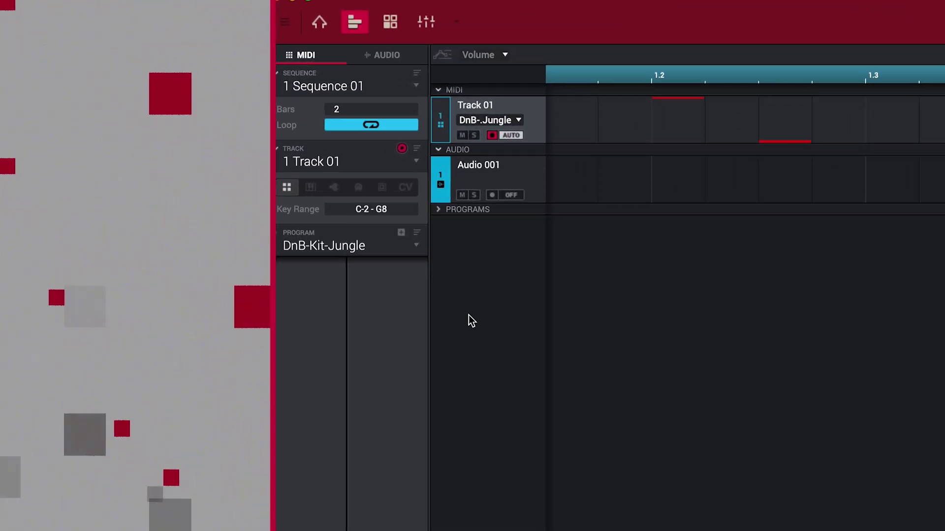
{"action": "left_click", "coordinate": [468, 173]}
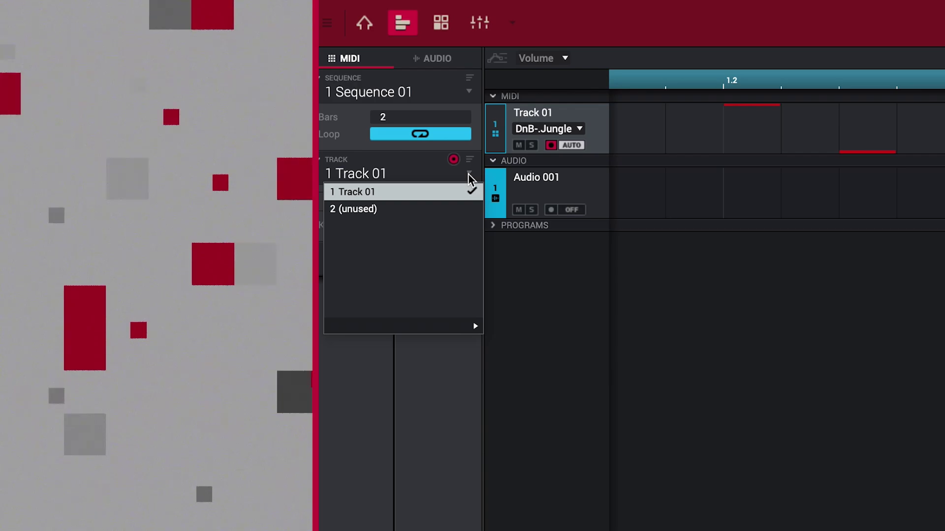
{"action": "left_click", "coordinate": [386, 208]}
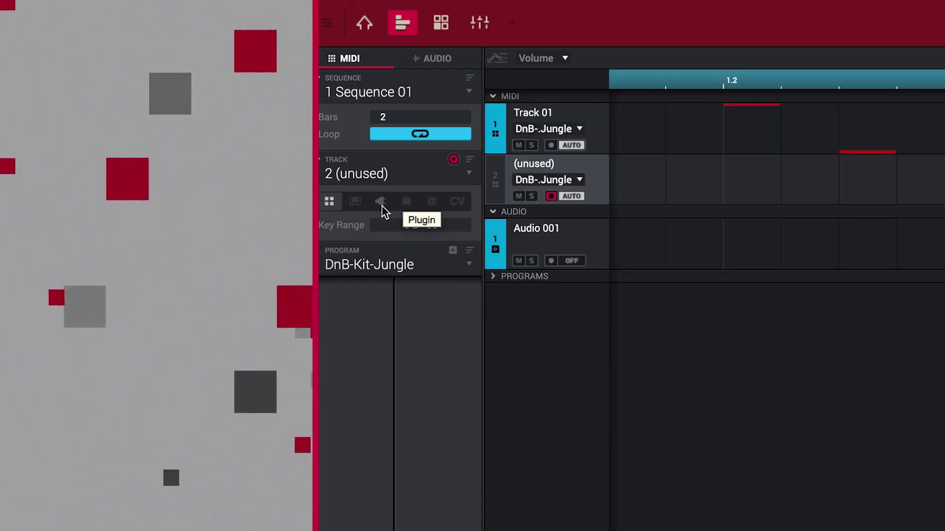
{"action": "left_click", "coordinate": [382, 207]}
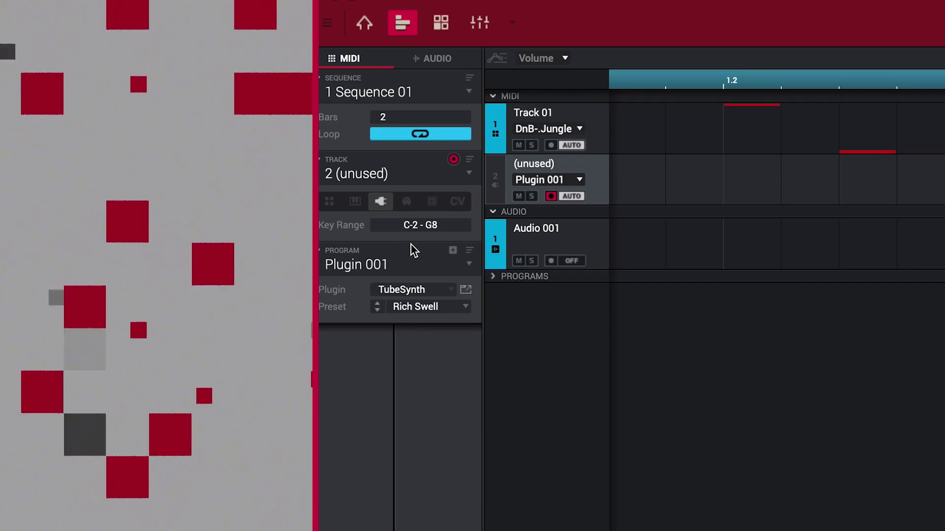
- Load the VST Electric plugin on track 2 and set its preset to Wurli
{"action": "left_click", "coordinate": [450, 292]}
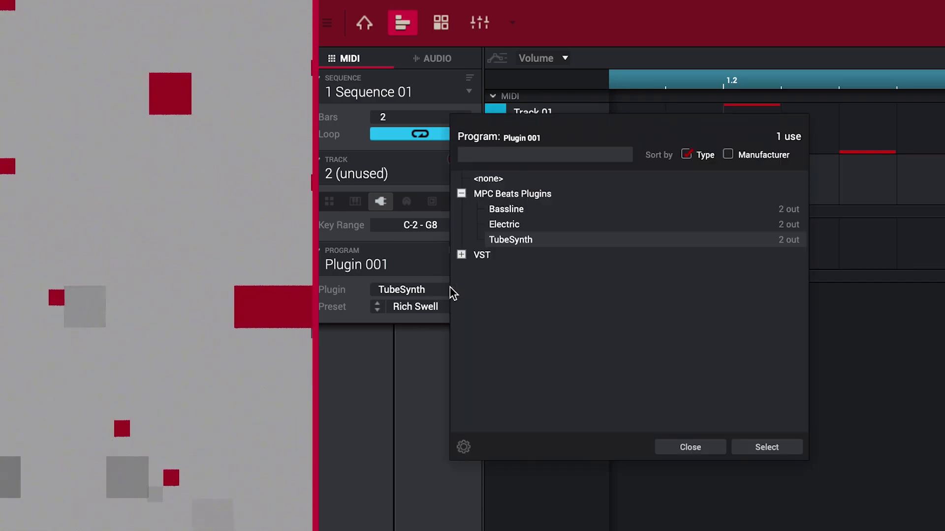
{"action": "left_click", "coordinate": [461, 255]}
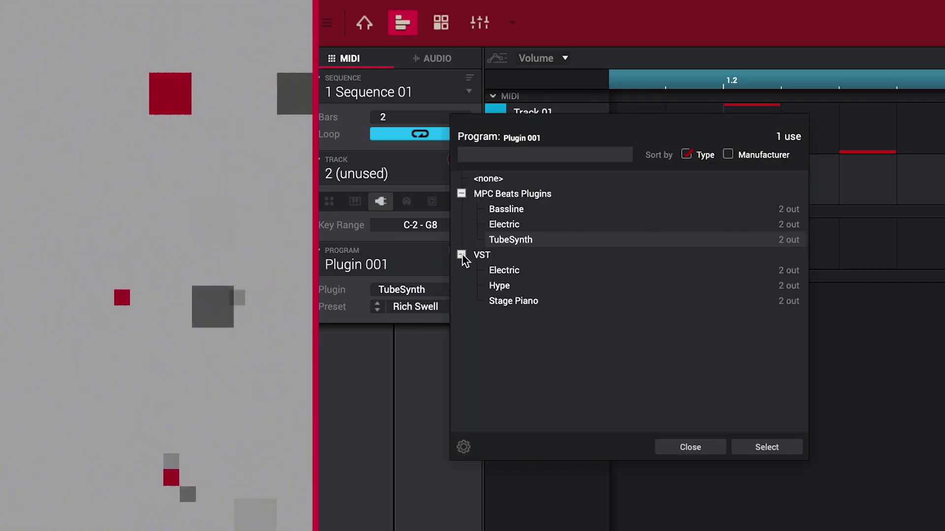
{"action": "double_click", "coordinate": [507, 270]}
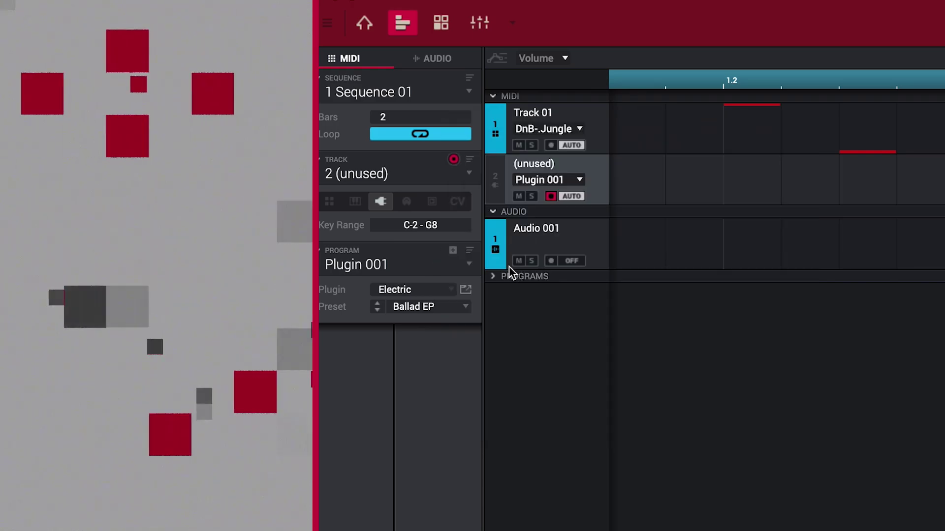
{"action": "left_click", "coordinate": [467, 290]}
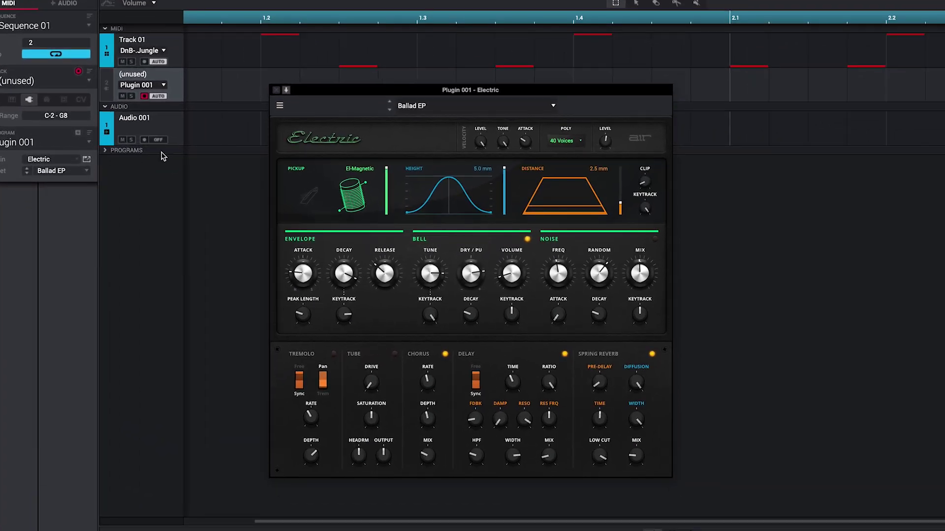
{"action": "left_click", "coordinate": [389, 111]}
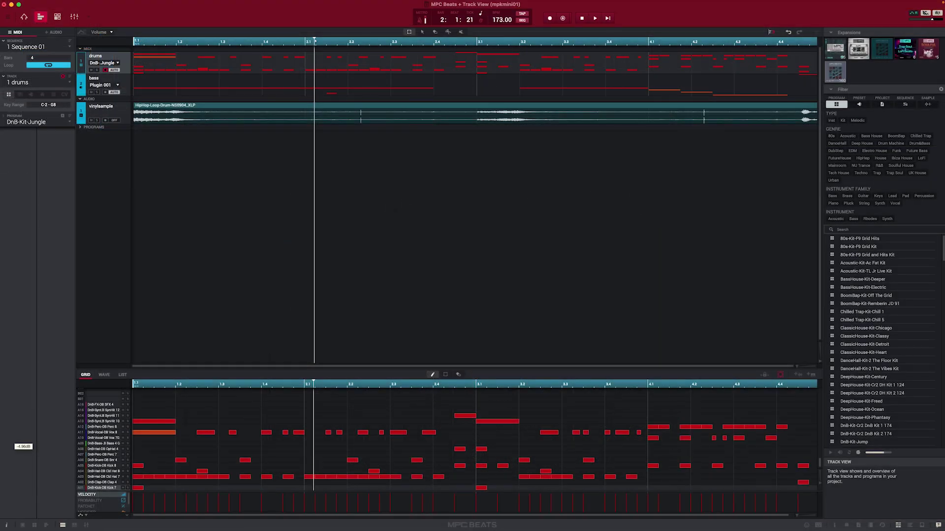
- Play the project from before bar 2, select the bass track, and bring up the view-mode list
{"action": "left_click", "coordinate": [271, 40]}
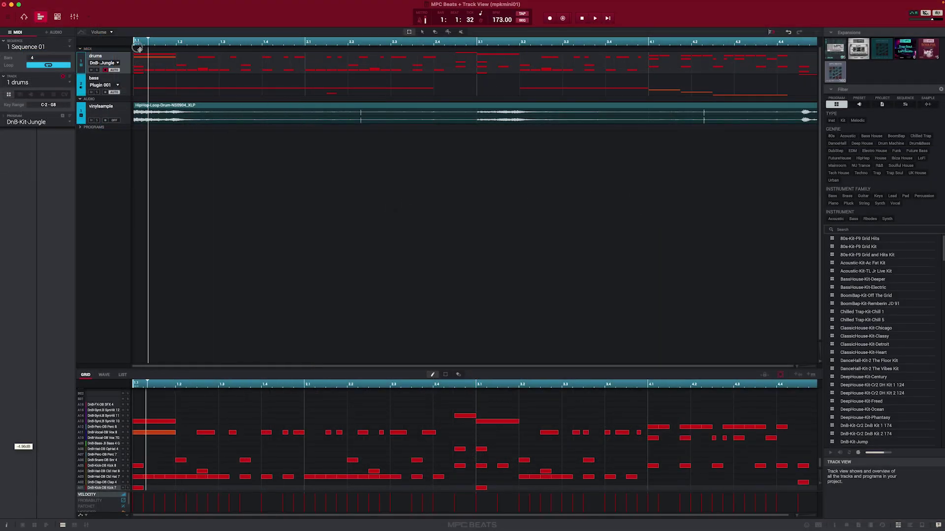
{"action": "key", "text": "space"}
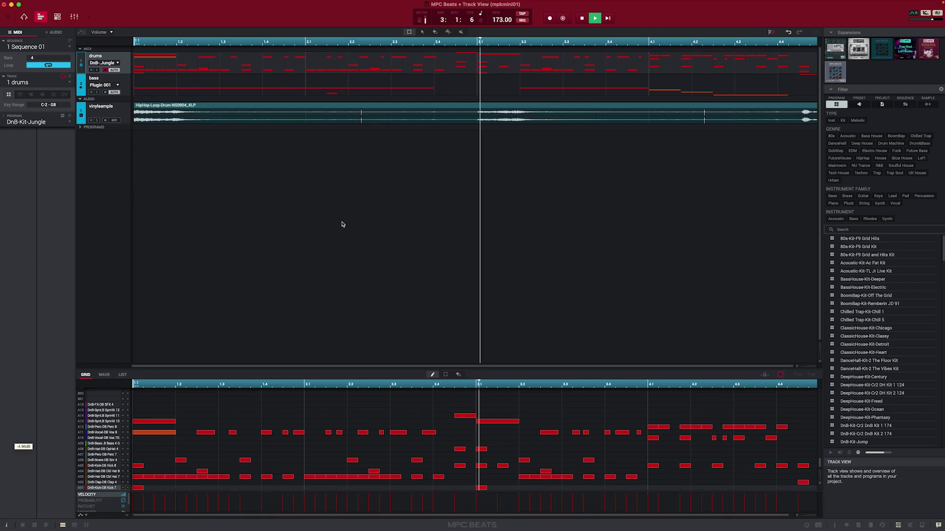
{"action": "left_click", "coordinate": [124, 82]}
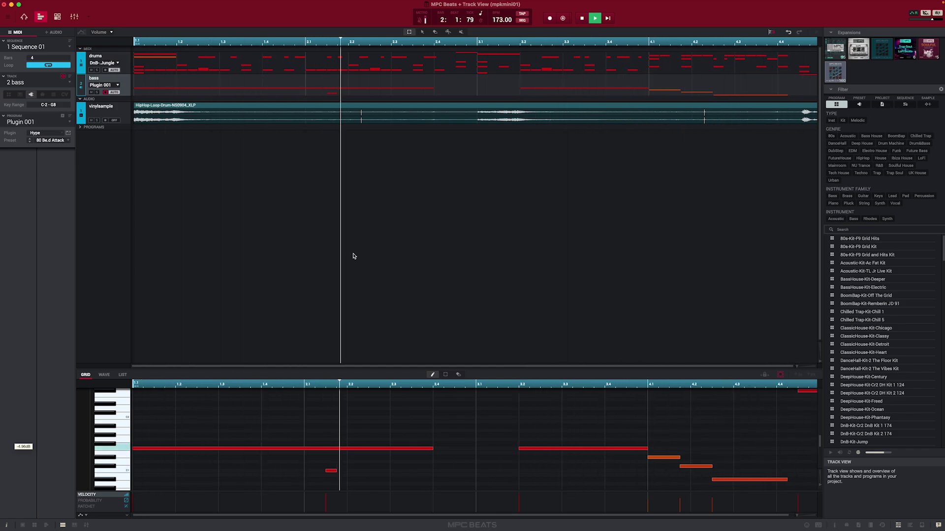
{"action": "left_click", "coordinate": [89, 20]}
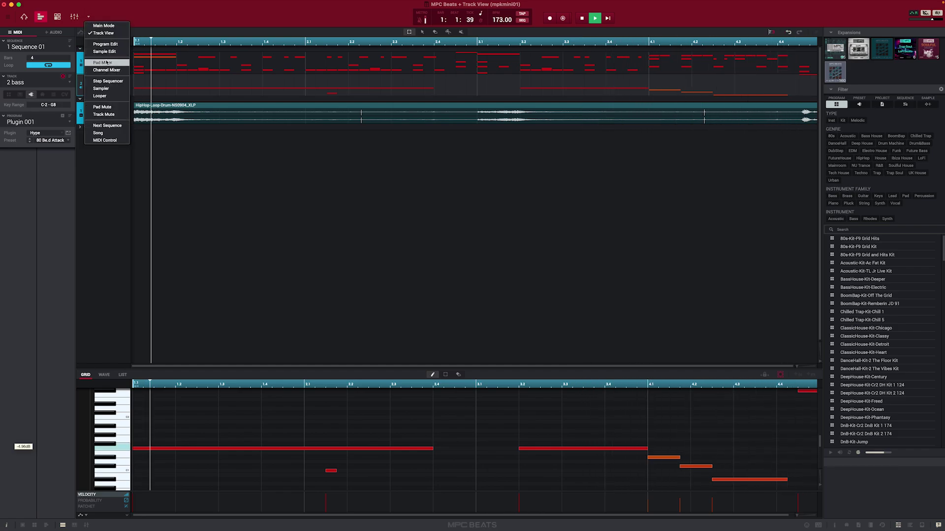